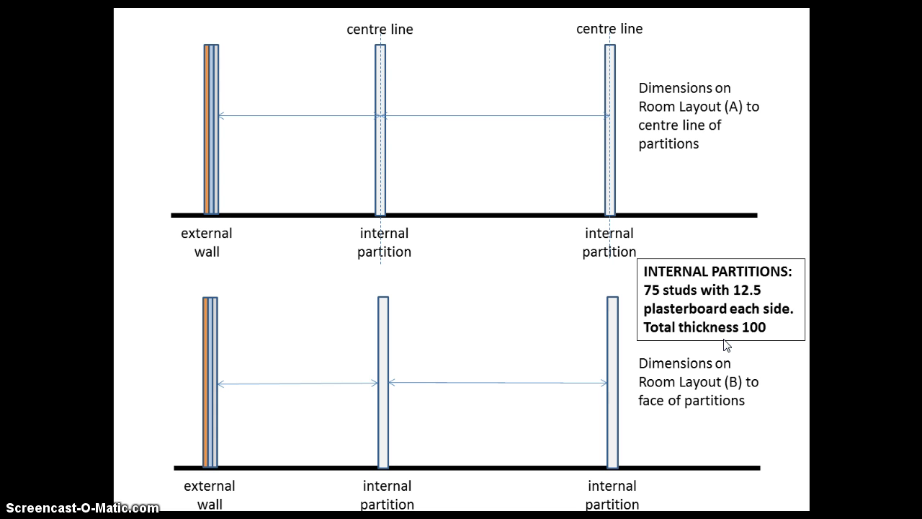
Step: Exit the slide show on centre-line versus face-of-partition dimensions
key(Escape)
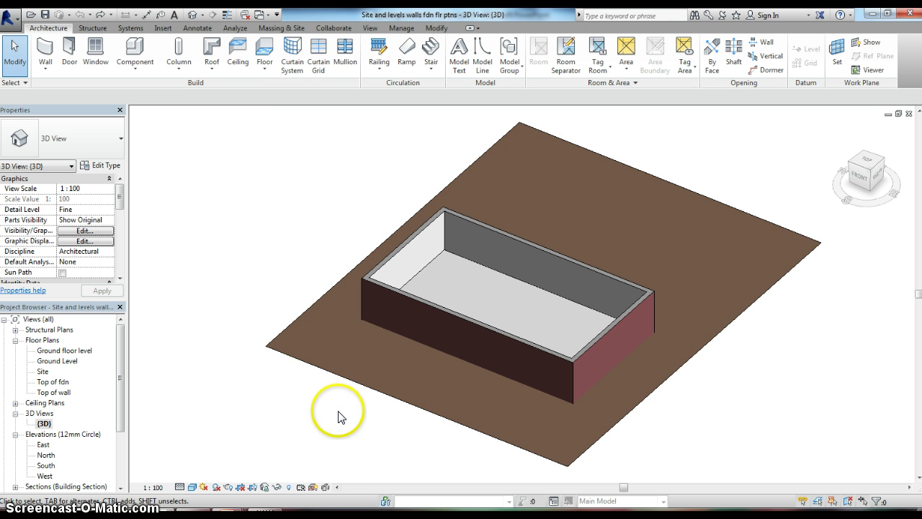
Step: Open the Ground floor level plan and delete its Section 1 section view, confirming the warning
mouse_move(338, 414)
shift+middle_down()
mouse_move(353, 342)
mouse_move(334, 387)
mouse_move(353, 393)
mouse_move(378, 282)
mouse_move(379, 214)
mouse_move(334, 321)
mouse_move(348, 411)
shift+middle_up()
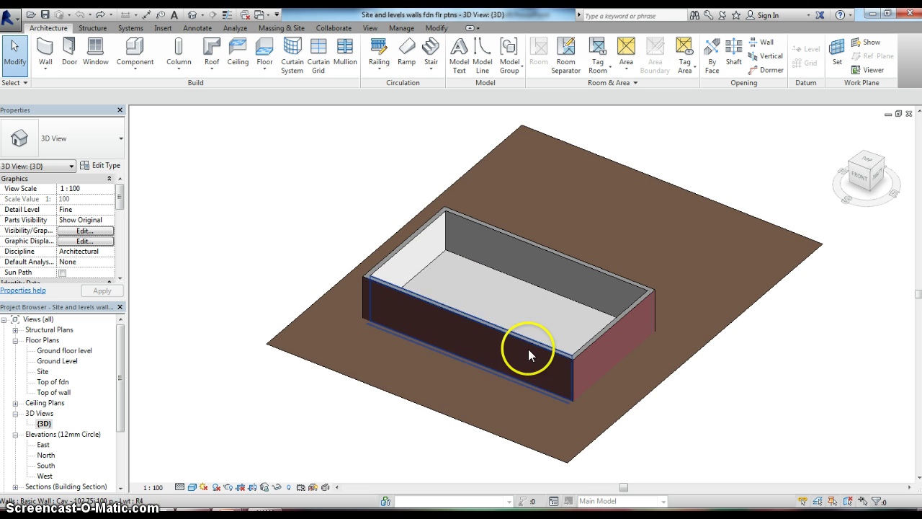
double_click(72, 351)
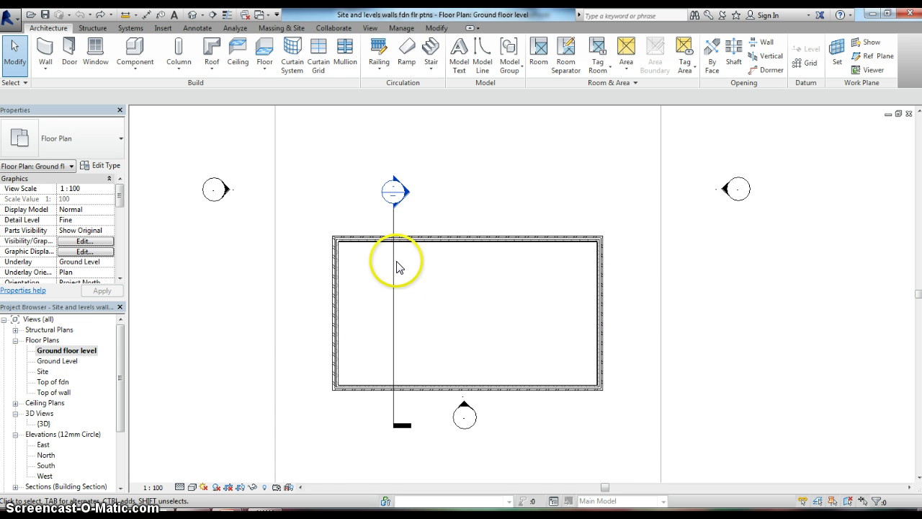
click(394, 314)
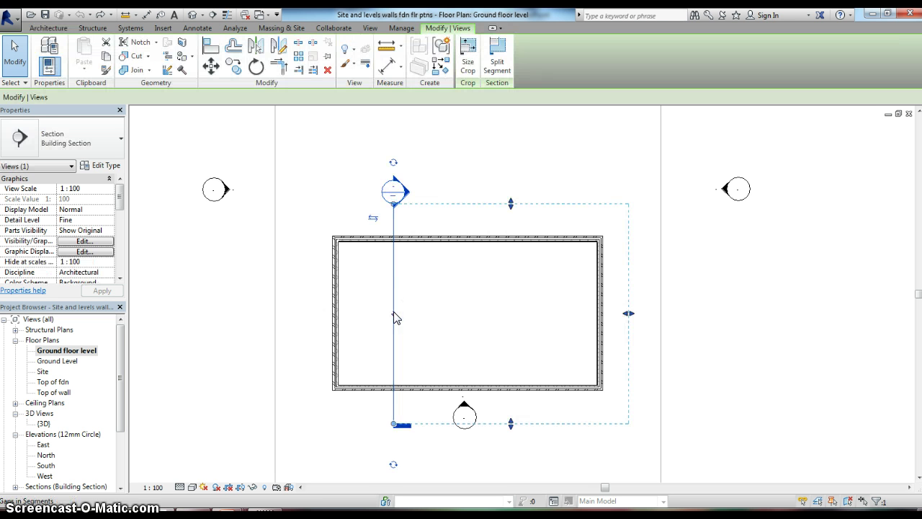
key(Delete)
click(390, 249)
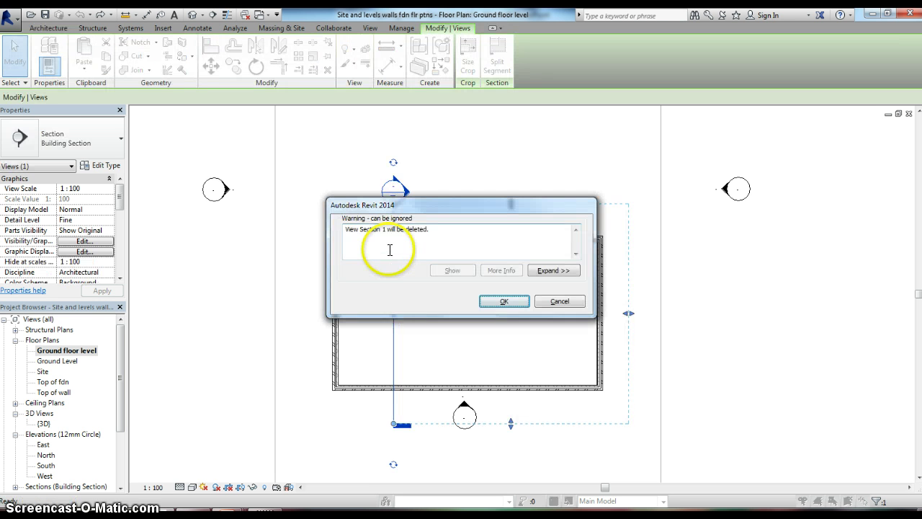
click(505, 302)
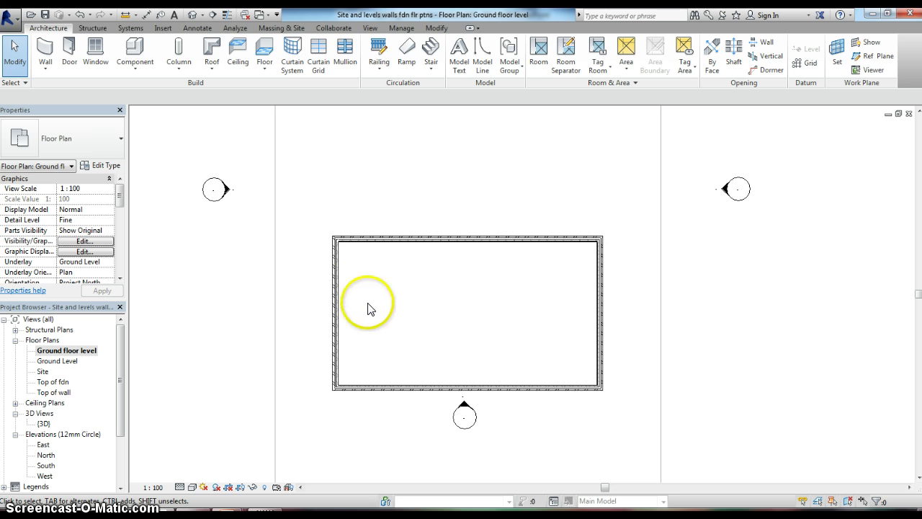
Step: Start the Wall tool using the Basic Wall Partn - p 75i p - Stud type
scroll(397, 293, up, 2)
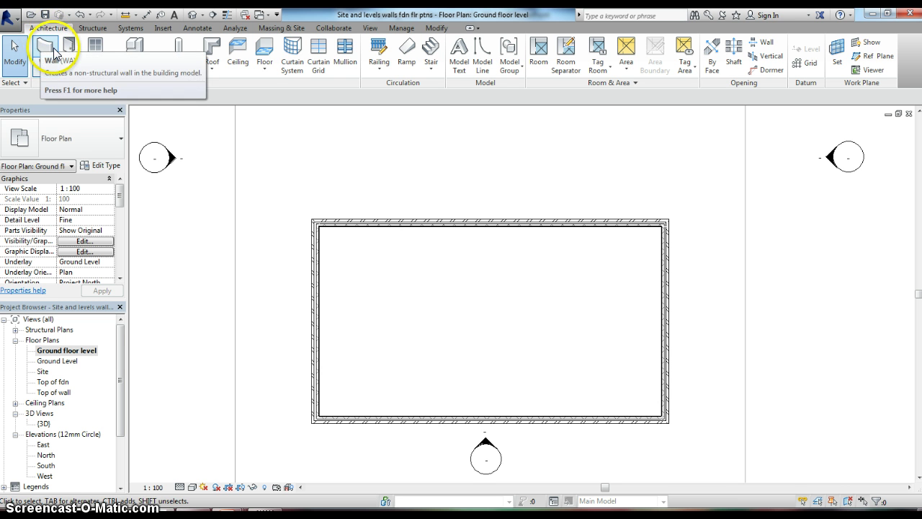
click(45, 49)
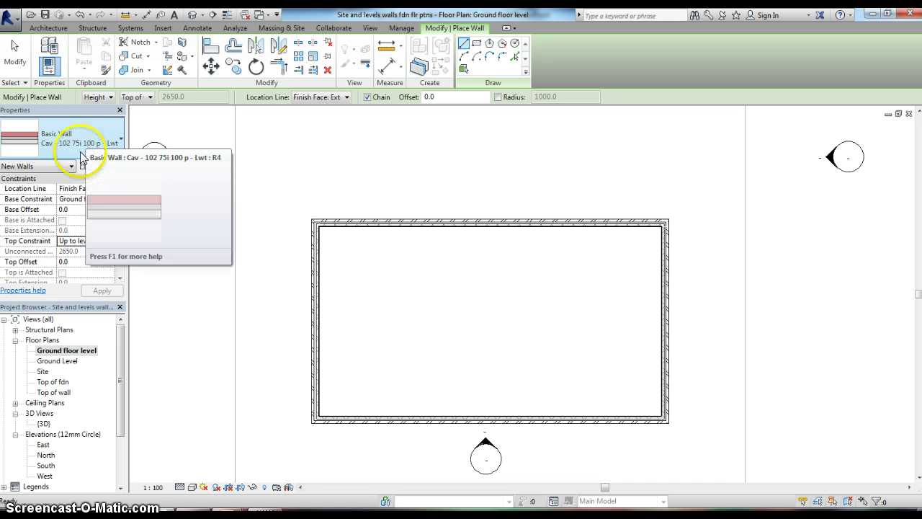
click(119, 141)
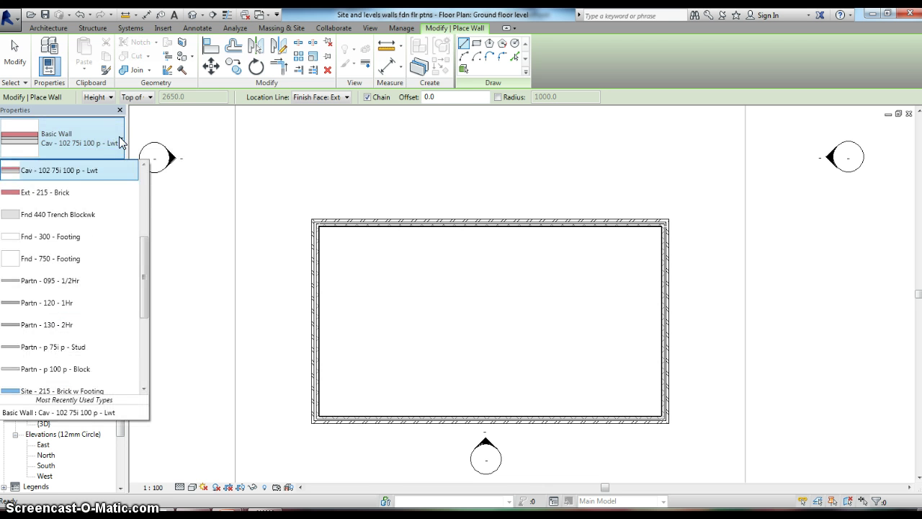
drag(144, 264, 157, 285)
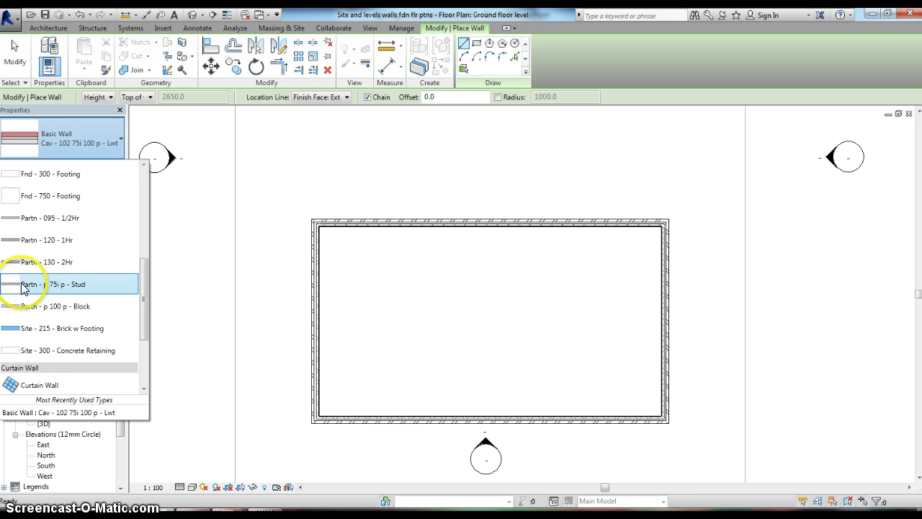
mouse_move(56, 288)
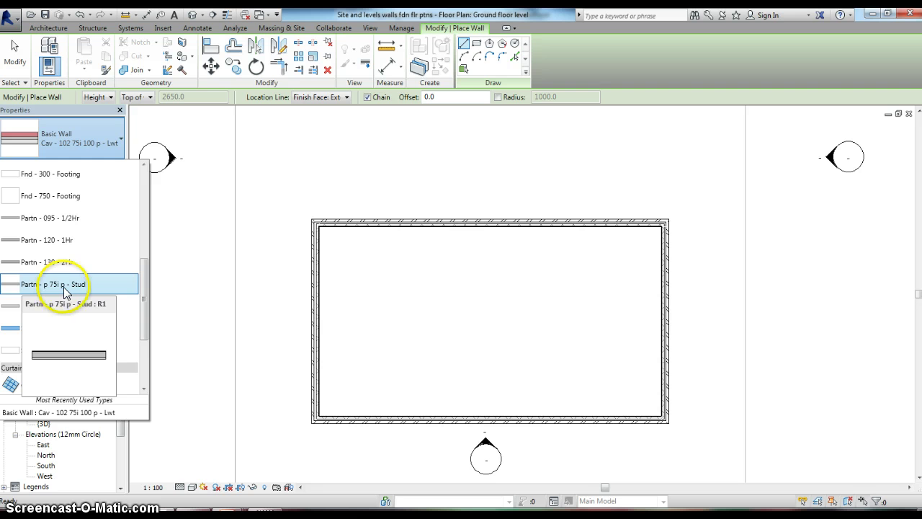
click(68, 285)
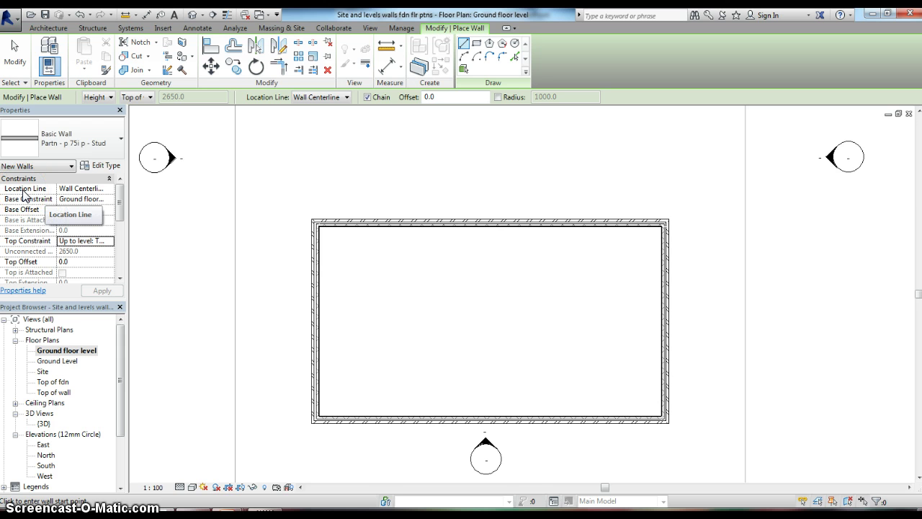
Step: Set new walls to Wall Centerline, base Ground floor level, top Up to level: Top of wall
click(106, 190)
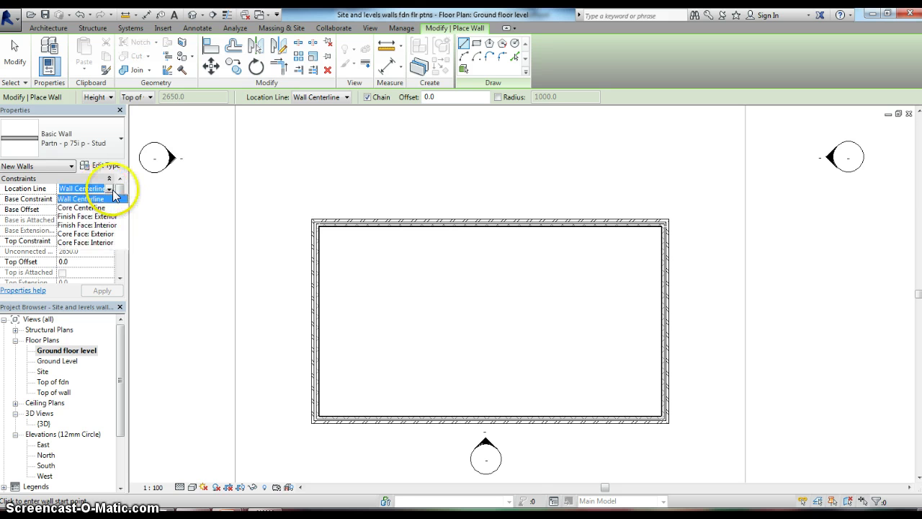
click(112, 201)
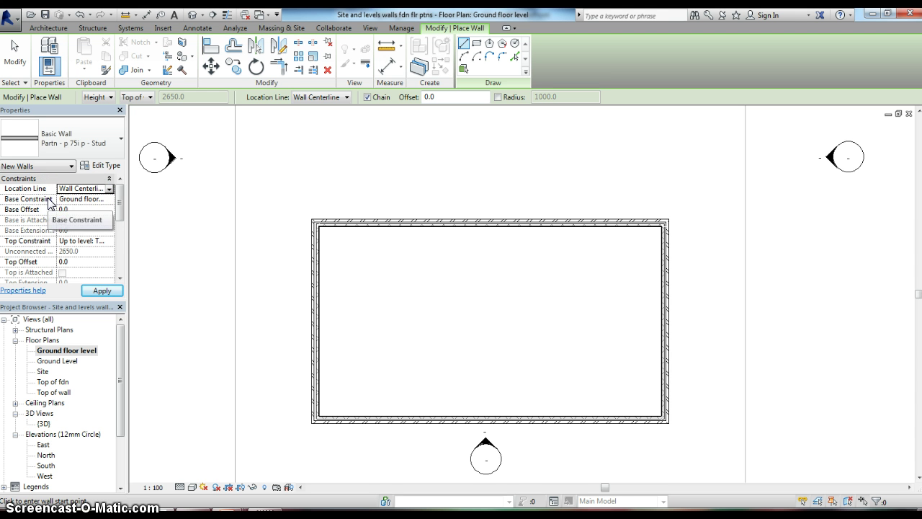
click(110, 199)
click(110, 199)
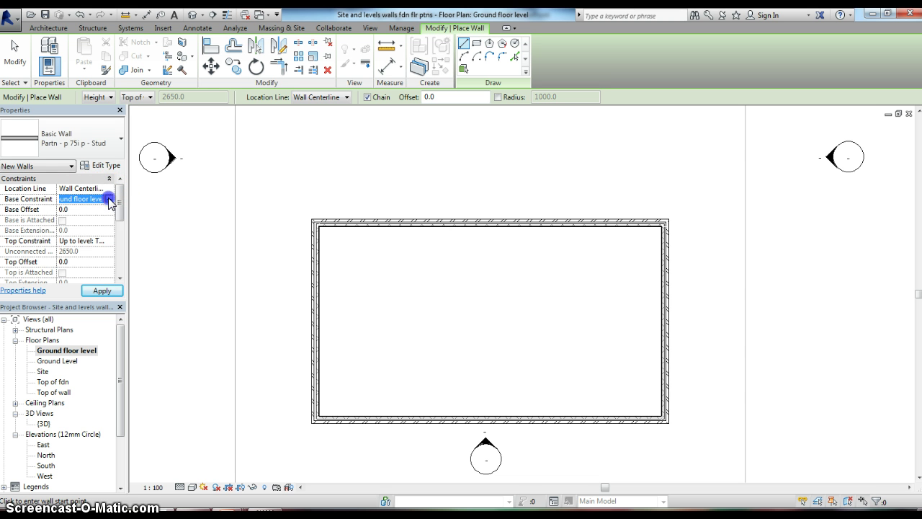
click(110, 200)
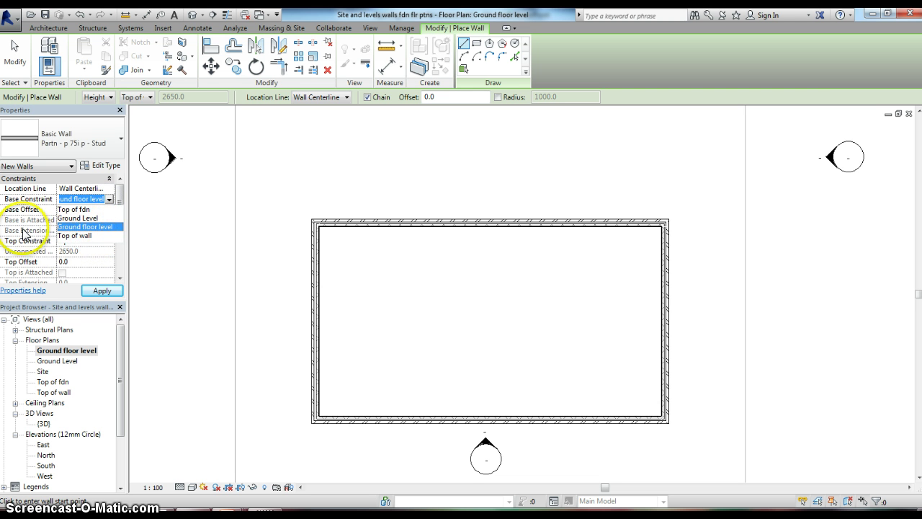
click(72, 241)
click(110, 242)
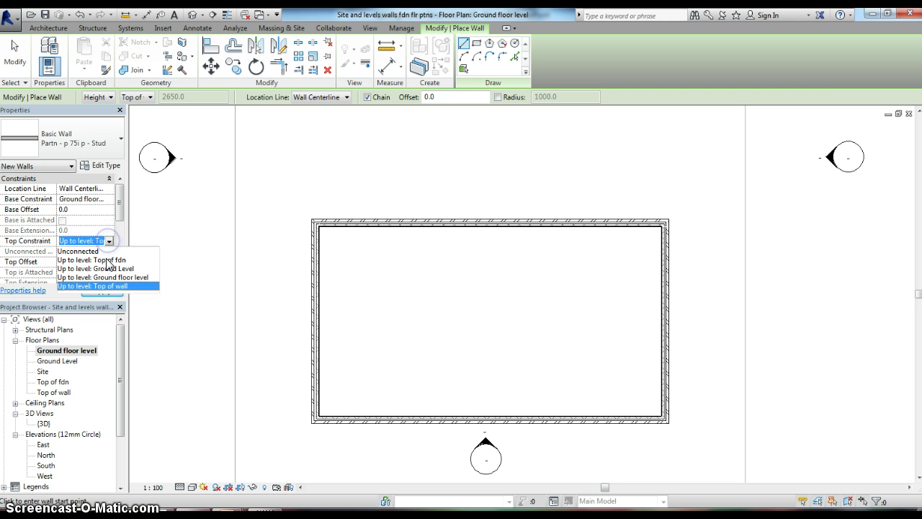
click(107, 281)
click(110, 242)
click(110, 242)
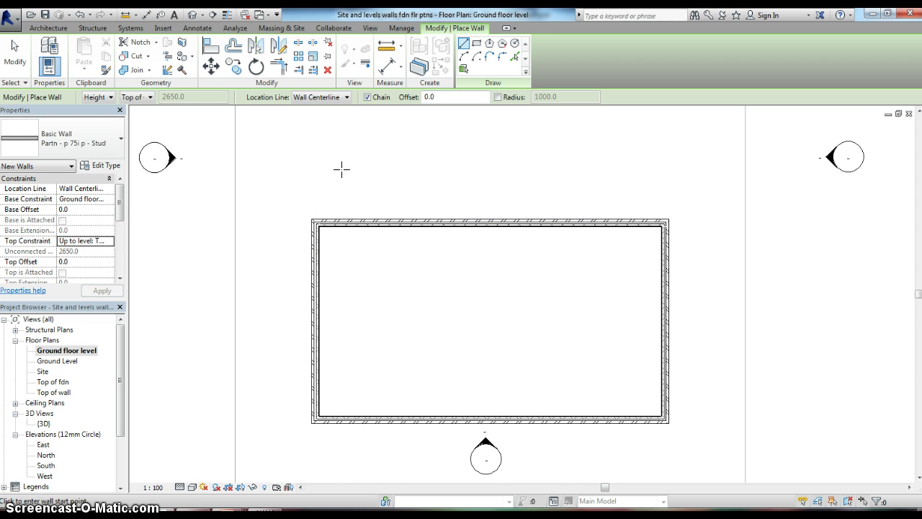
Step: Draw a full-depth stud partition 4950 mm along the top wall down to the bottom wall
click(336, 178)
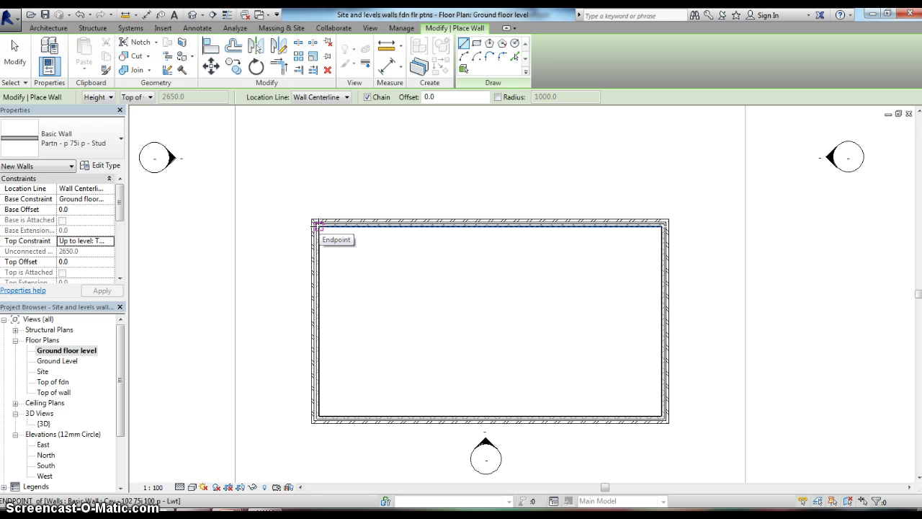
click(315, 224)
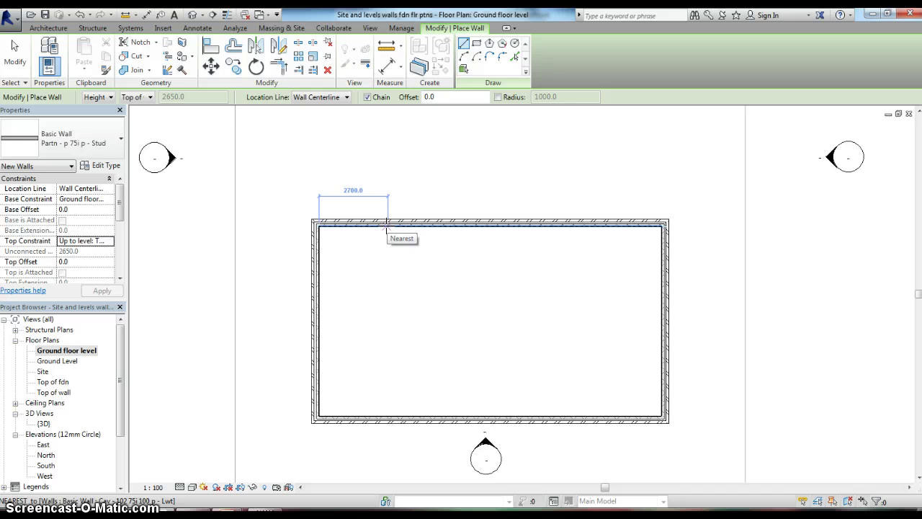
text(4)
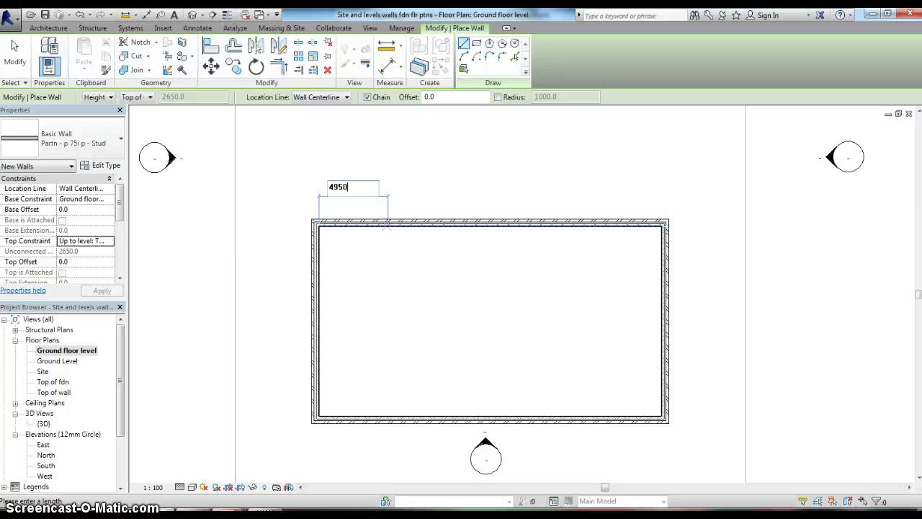
text(950)
key(Return)
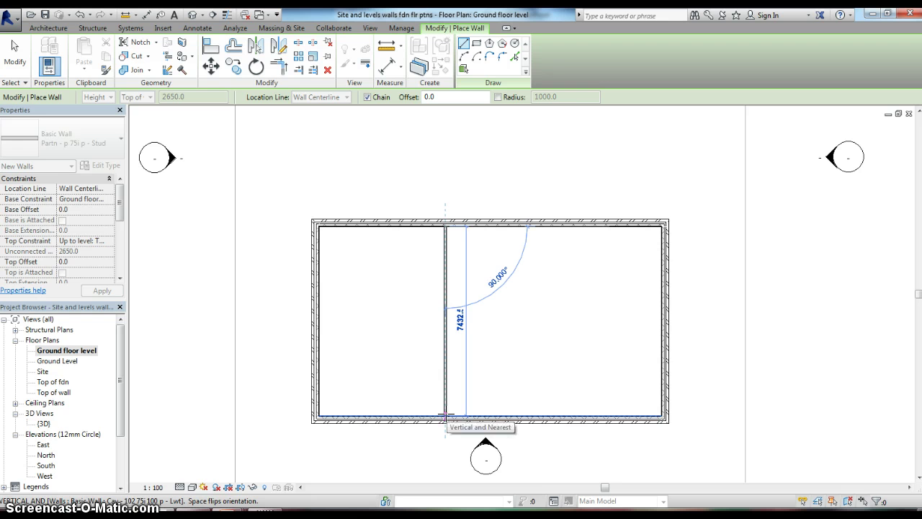
click(444, 416)
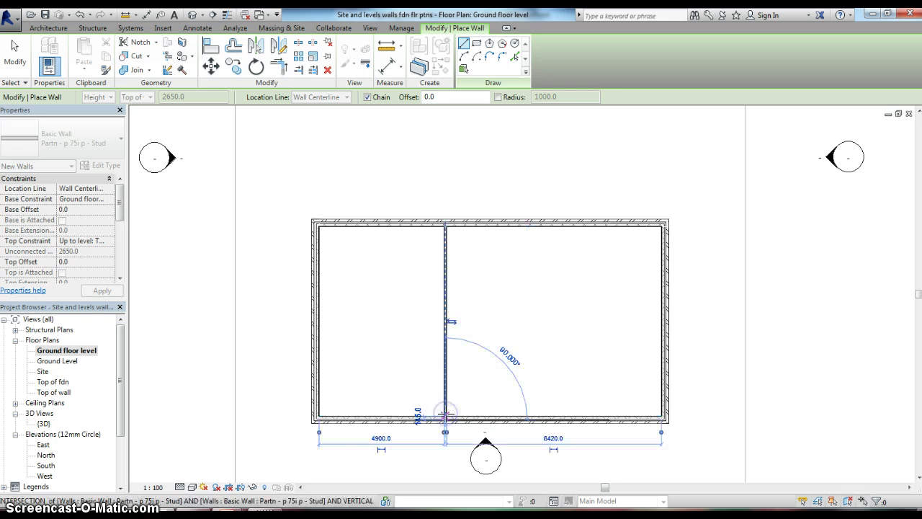
key(Escape)
key(Escape)
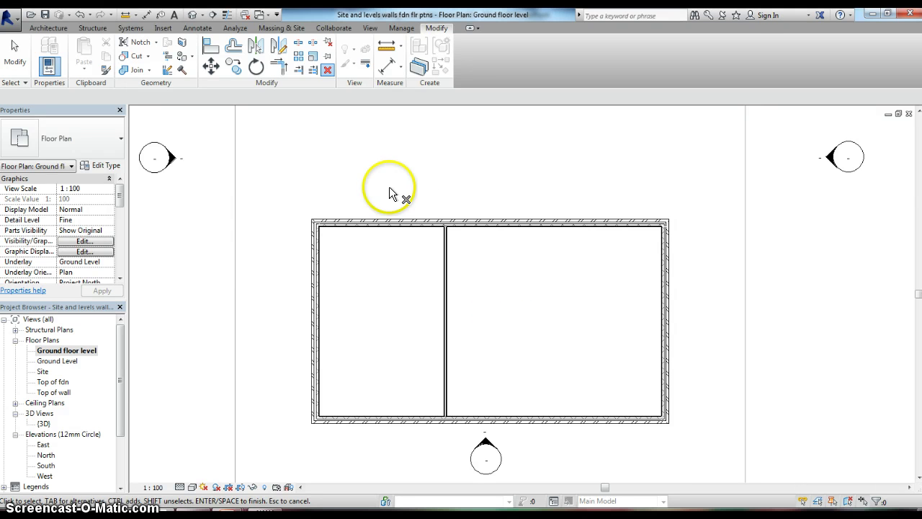
Step: Draw a 3050 mm stud partition down from the top wall, starting 400 mm along it
click(48, 28)
click(47, 49)
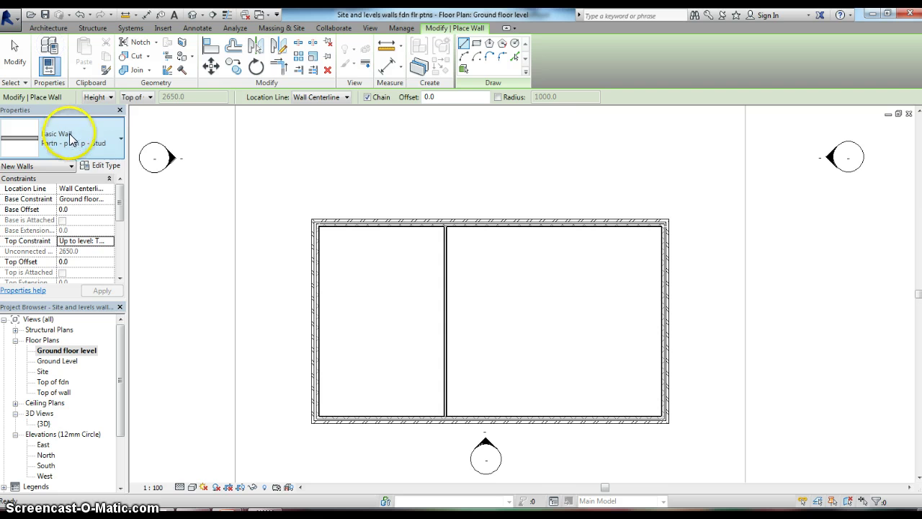
click(70, 137)
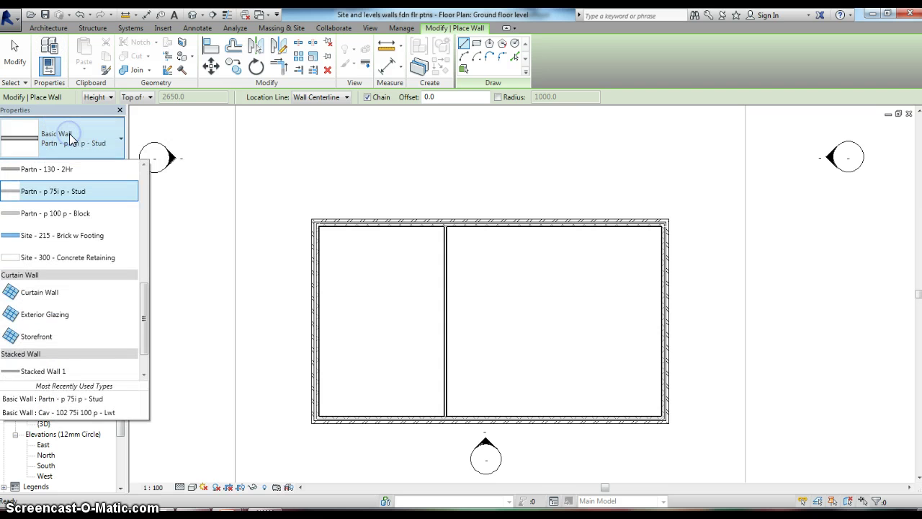
click(68, 137)
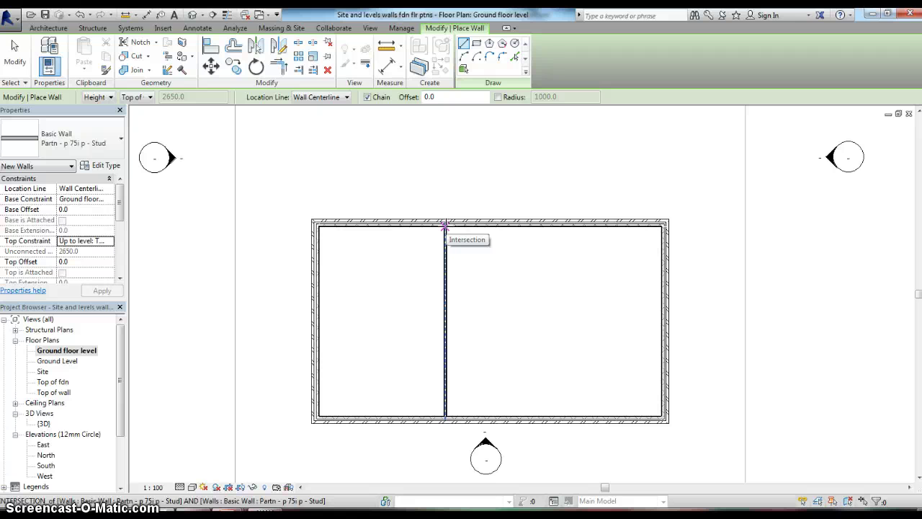
click(469, 224)
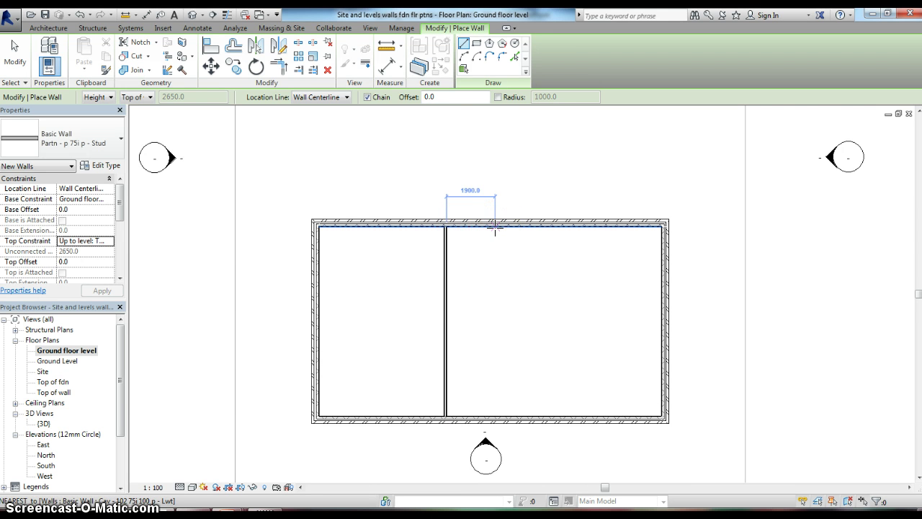
click(499, 227)
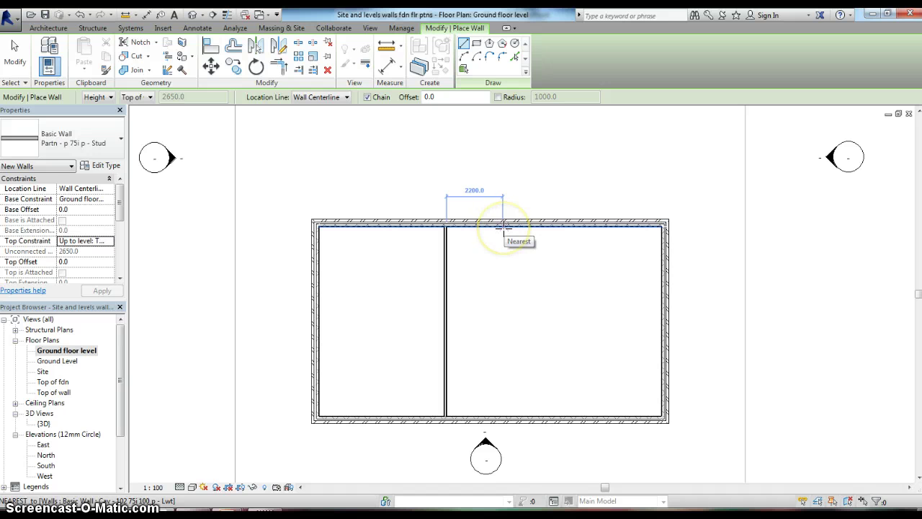
text(4000)
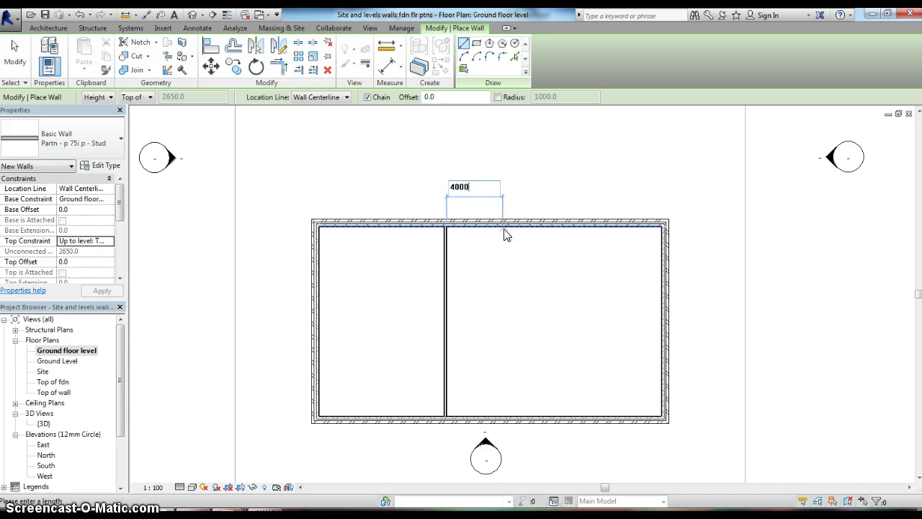
click(511, 242)
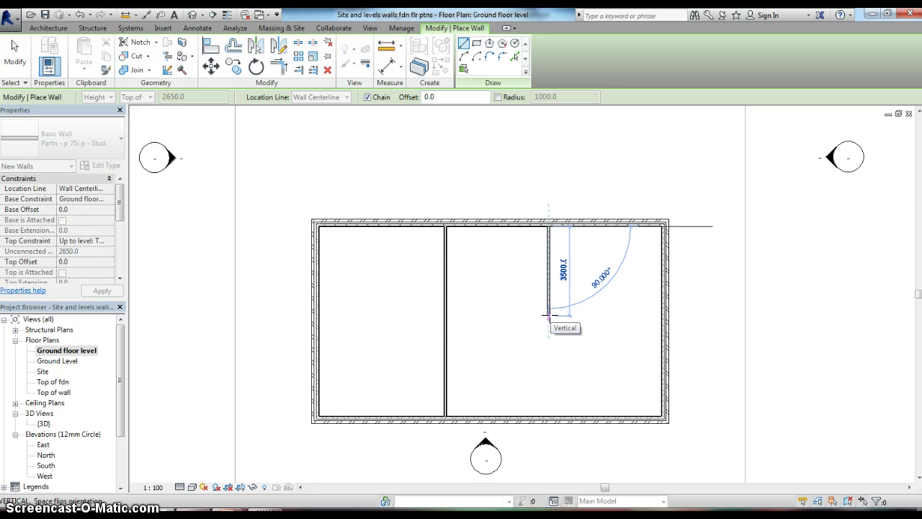
text(305)
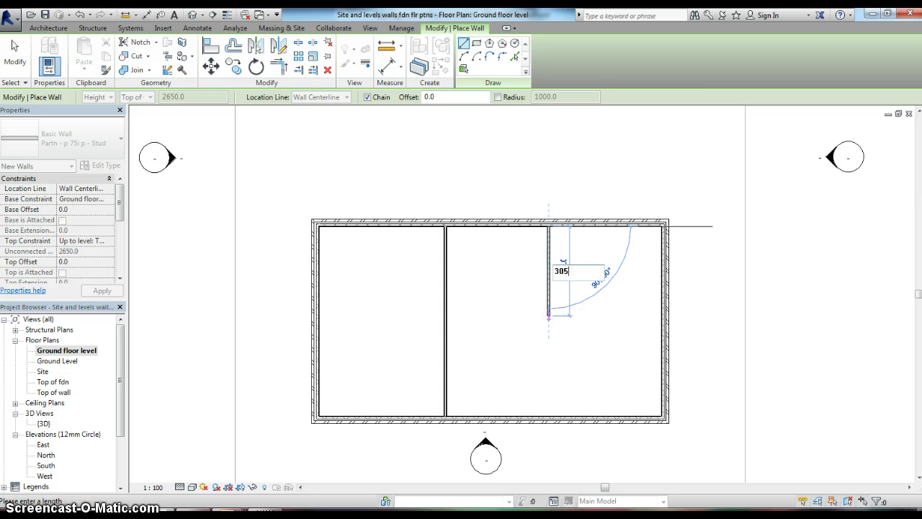
text(0)
key(Return)
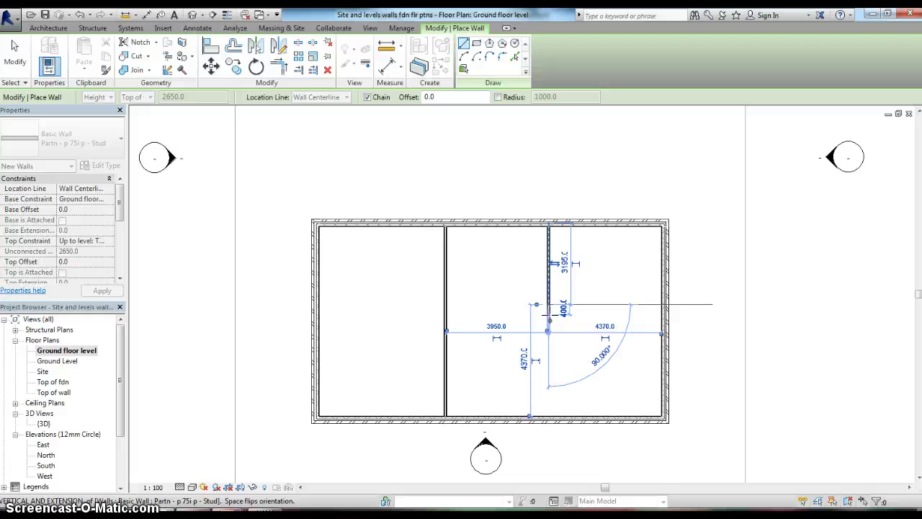
click(550, 329)
key(Escape)
key(Escape)
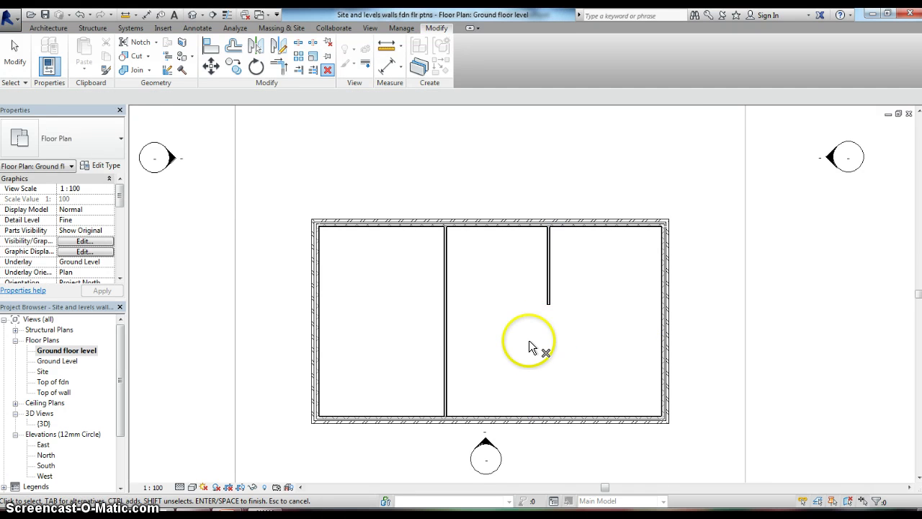
Step: Restart the stud partition Wall tool at the first partition's foot, cancelling a mistaken entry
click(50, 29)
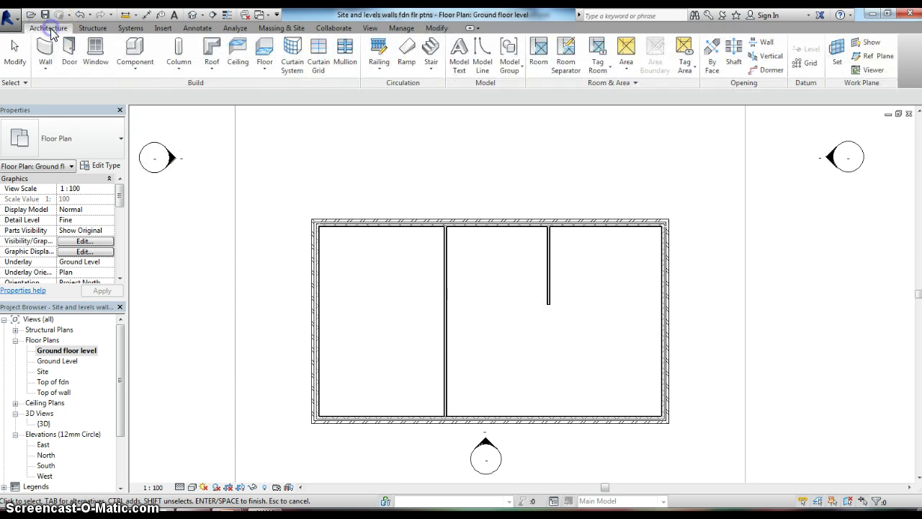
click(47, 58)
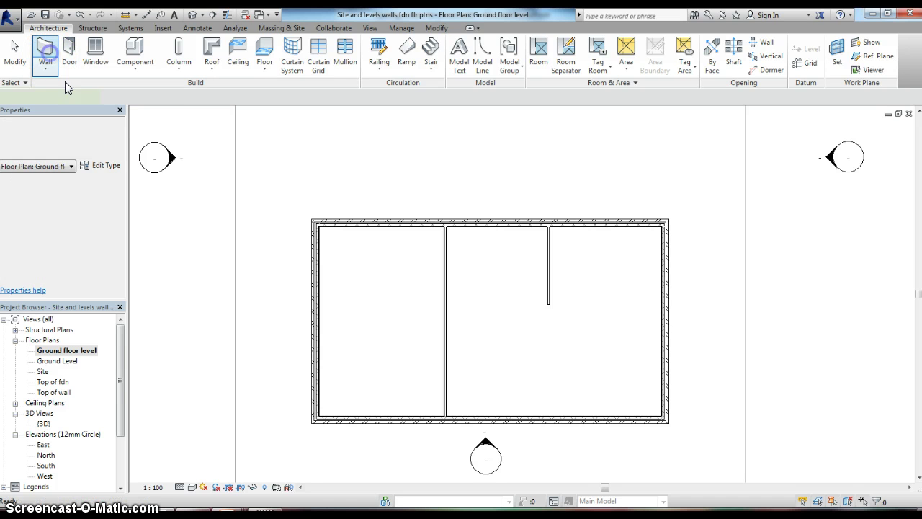
click(445, 416)
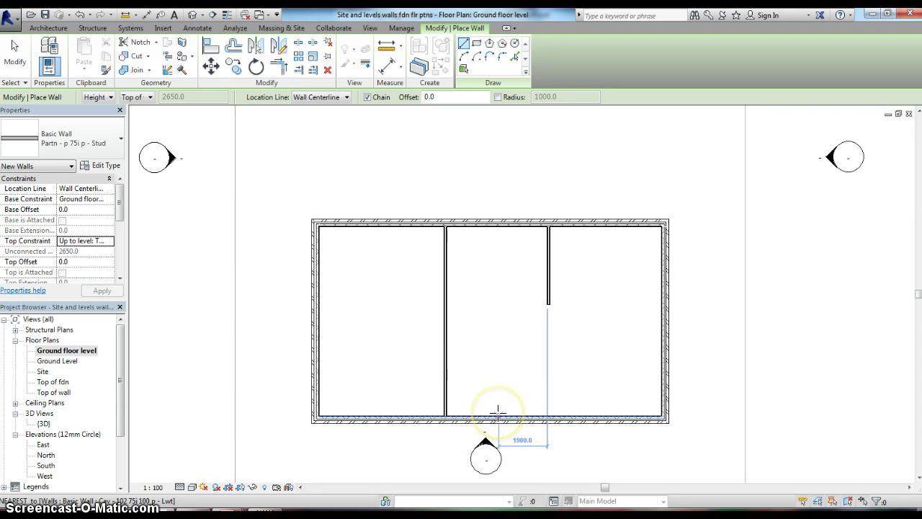
text(4000)
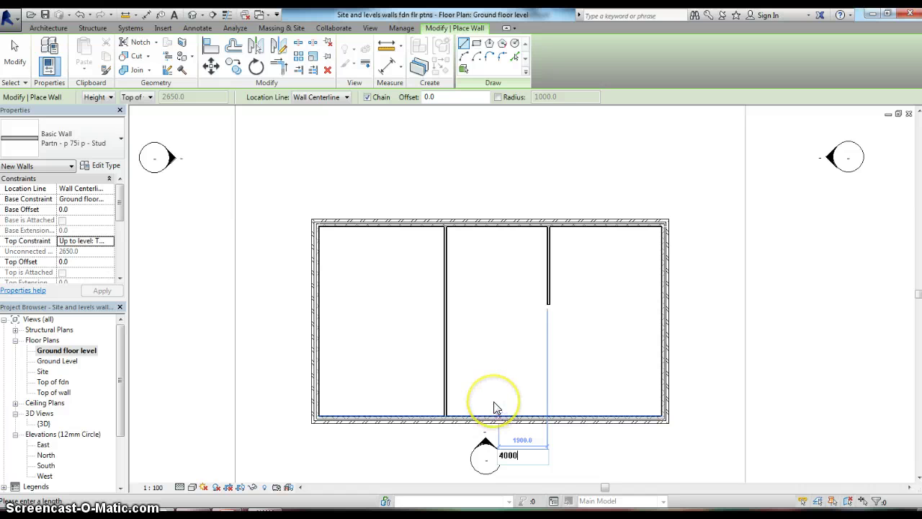
key(Escape)
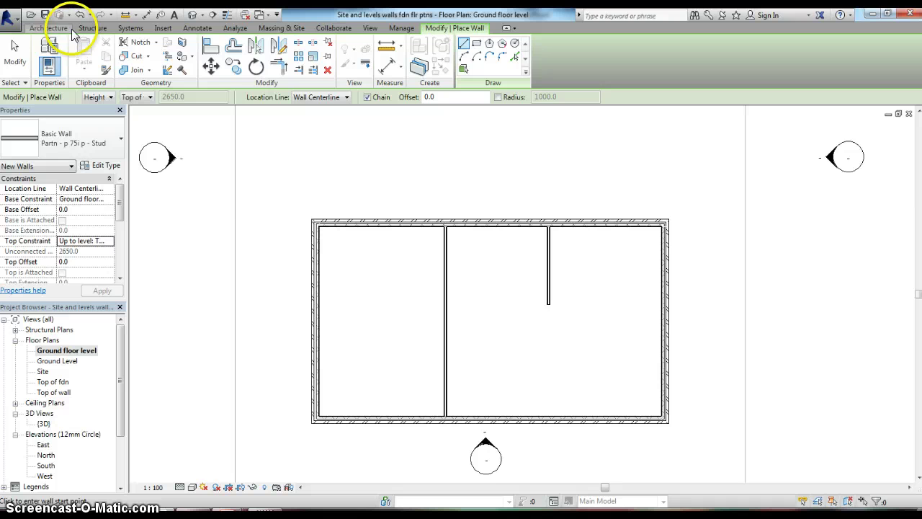
Step: Draw a partition from 4000 mm along the bottom wall, up 3050 mm, then left to the middle partition
click(445, 414)
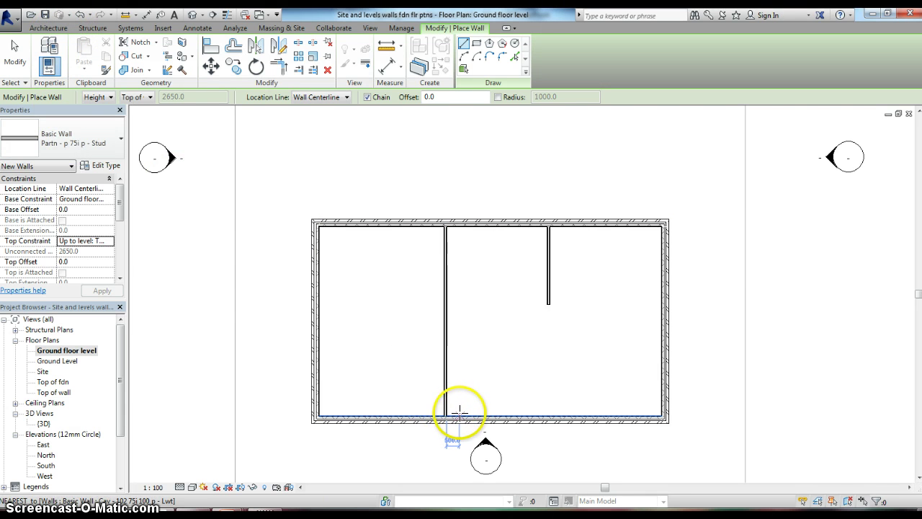
text(4)
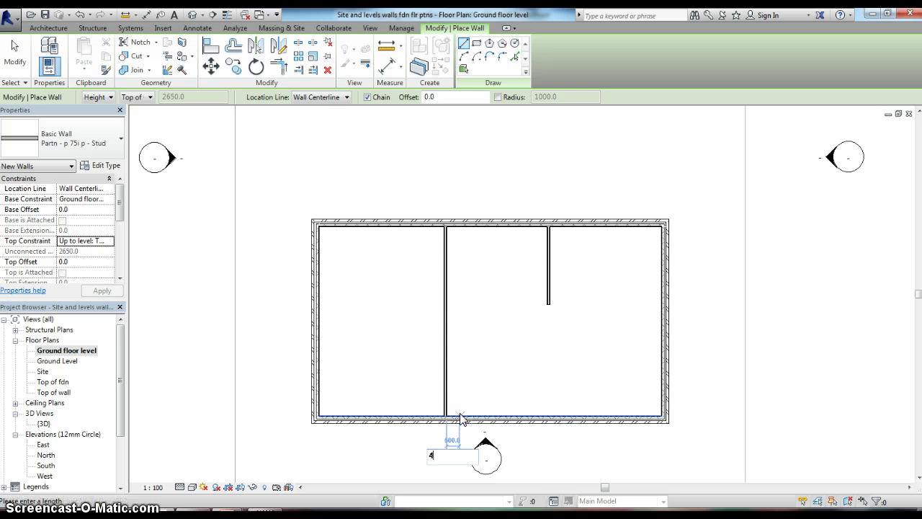
text(000)
key(Return)
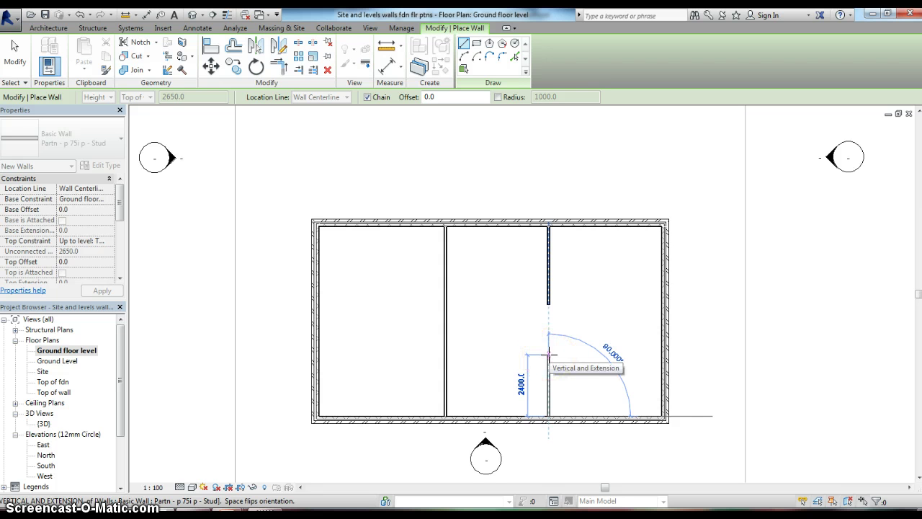
text(30)
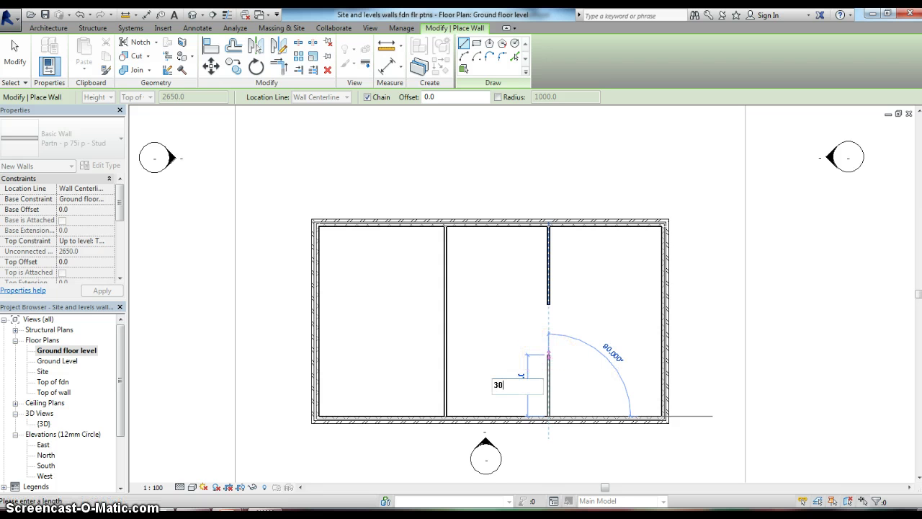
text(50)
key(Return)
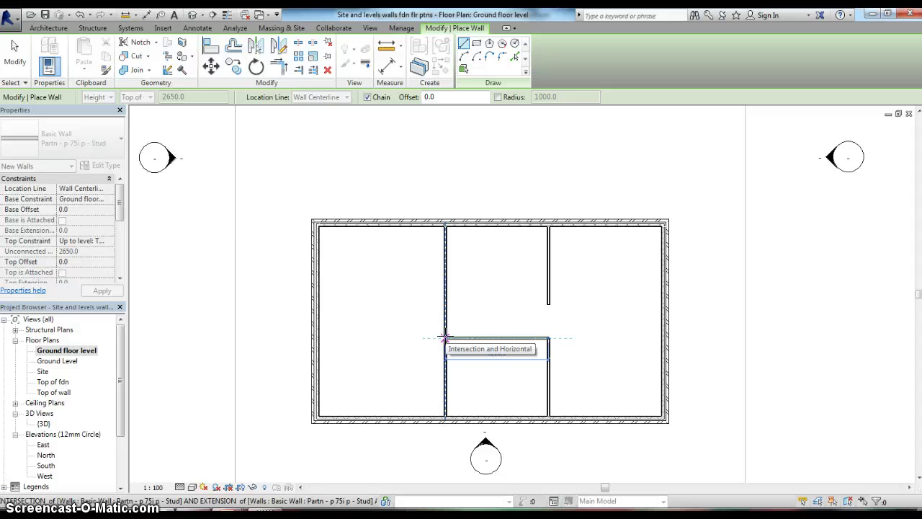
click(445, 337)
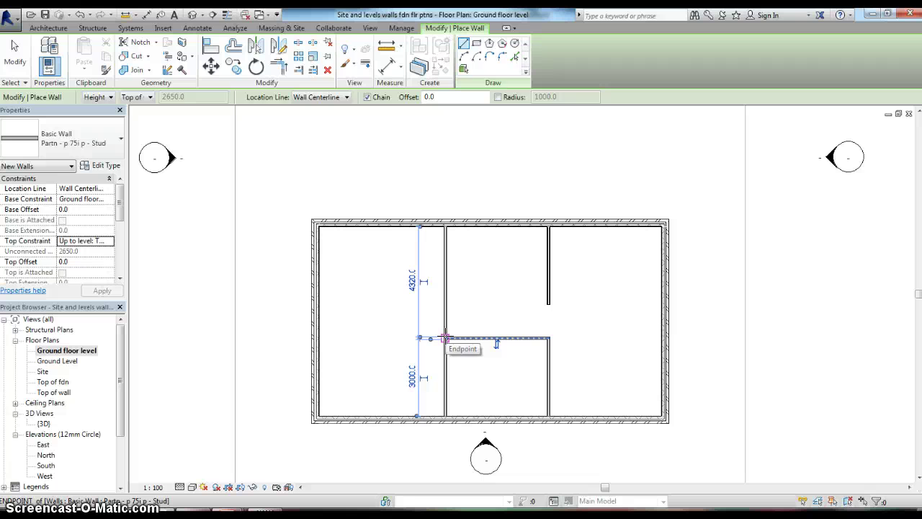
key(Escape)
key(Escape)
click(570, 345)
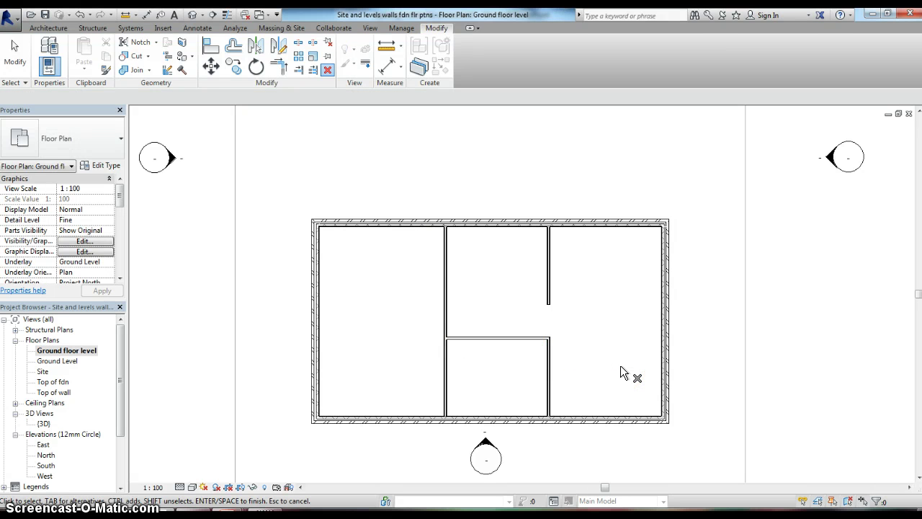
Step: Draw a stud partition rising from the right room's bottom wall, 2270 mm along, stopping short of the top wall
click(43, 27)
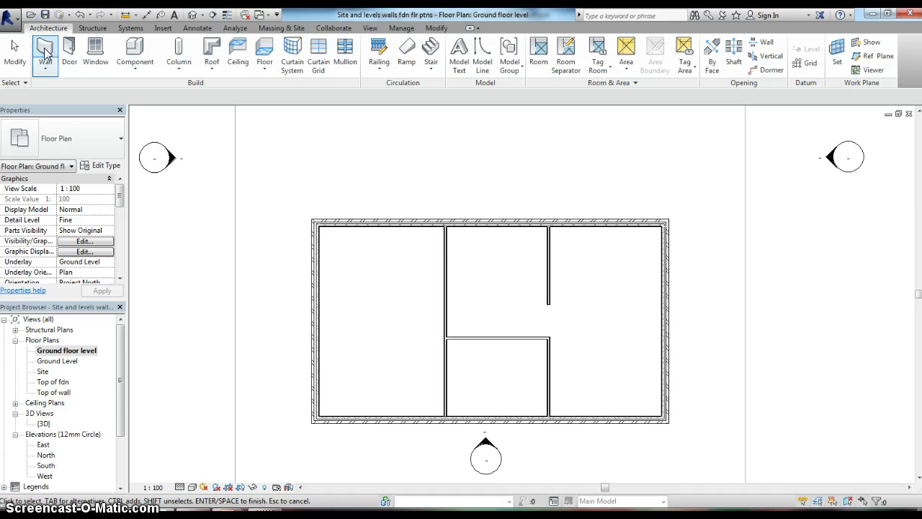
click(47, 50)
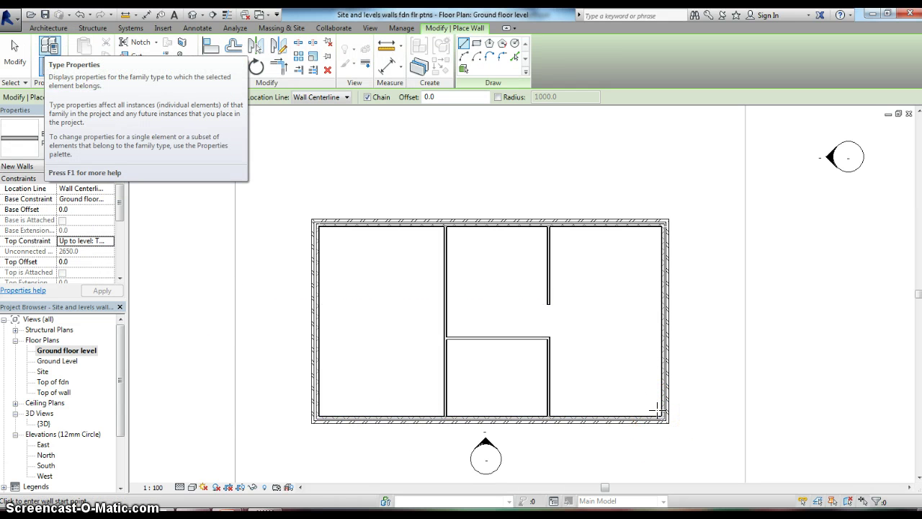
click(637, 412)
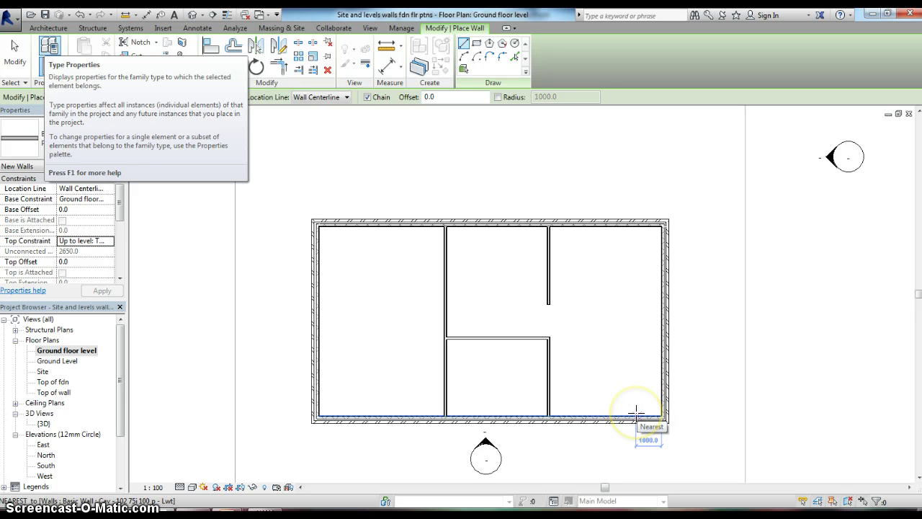
text(2270)
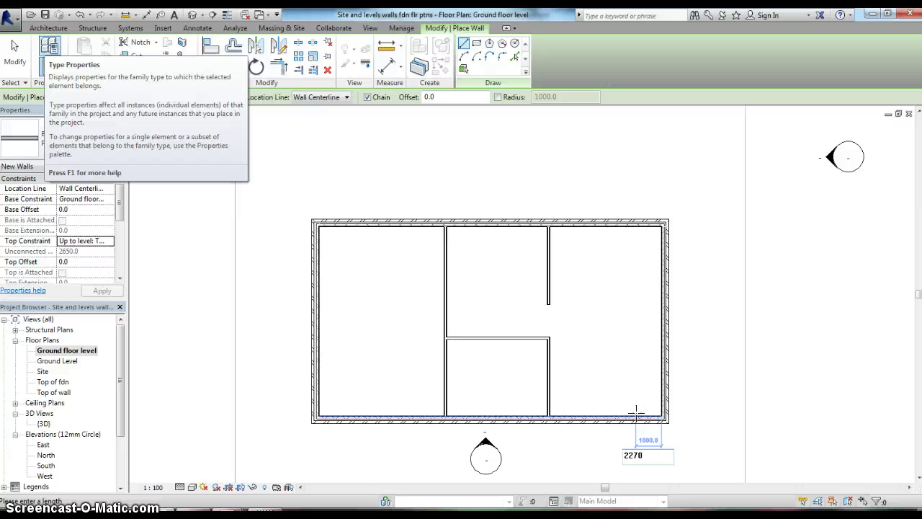
key(Return)
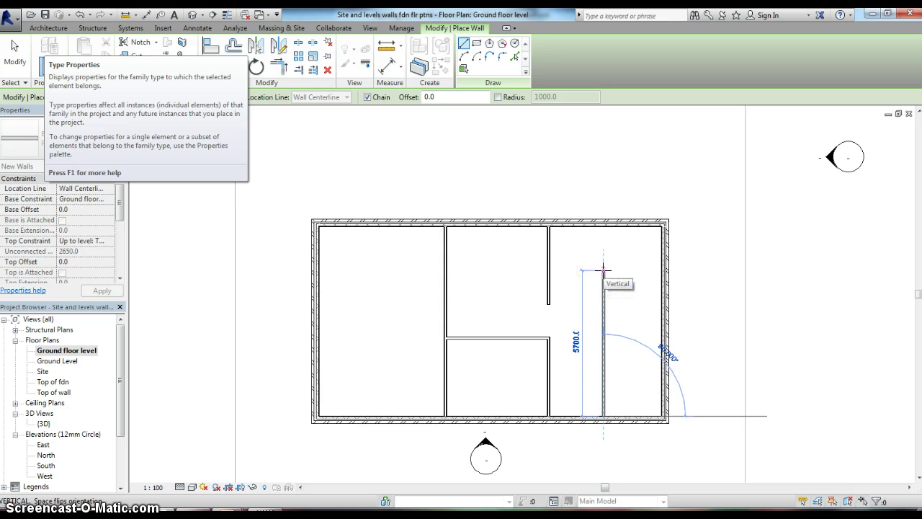
click(604, 270)
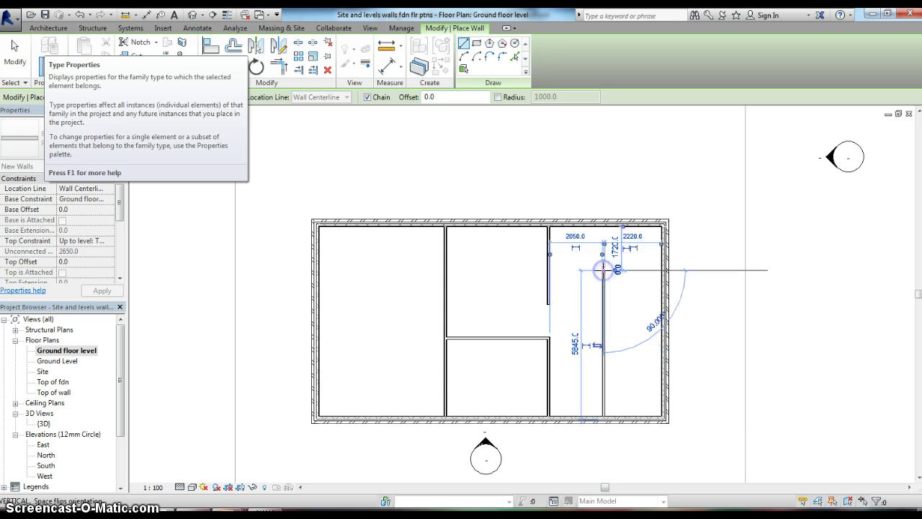
key(Escape)
key(Escape)
click(618, 307)
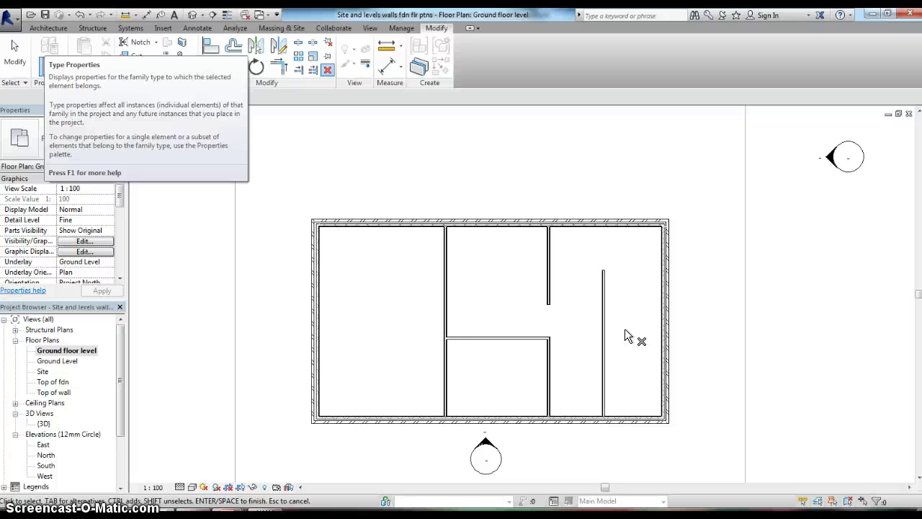
Step: Delete the selected element and return to the Modify tool
click(602, 310)
click(291, 189)
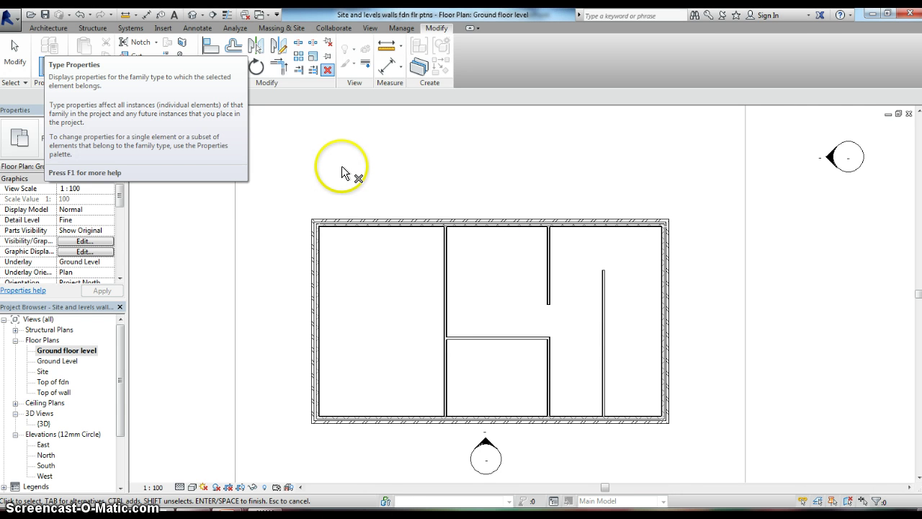
key(Escape)
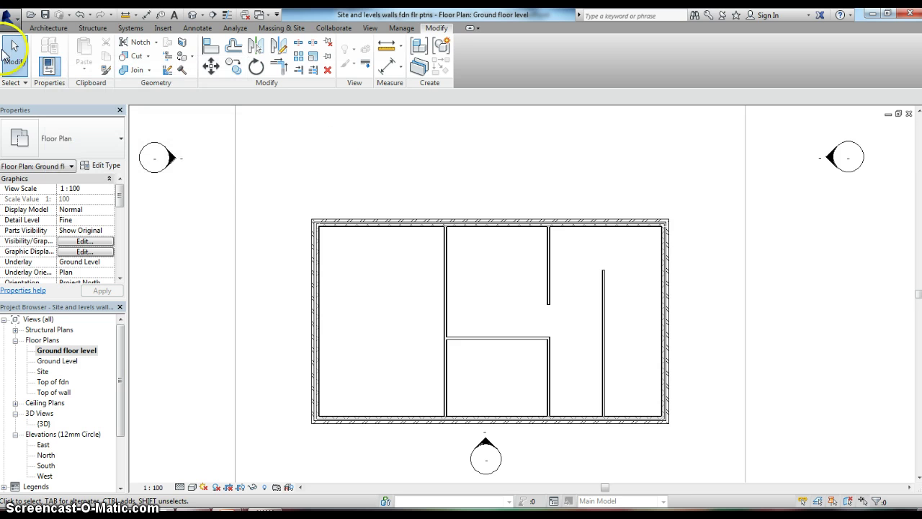
Step: Draw a 6200 mm horizontal stud partition from the central wall intersection to the right-hand partition
click(62, 31)
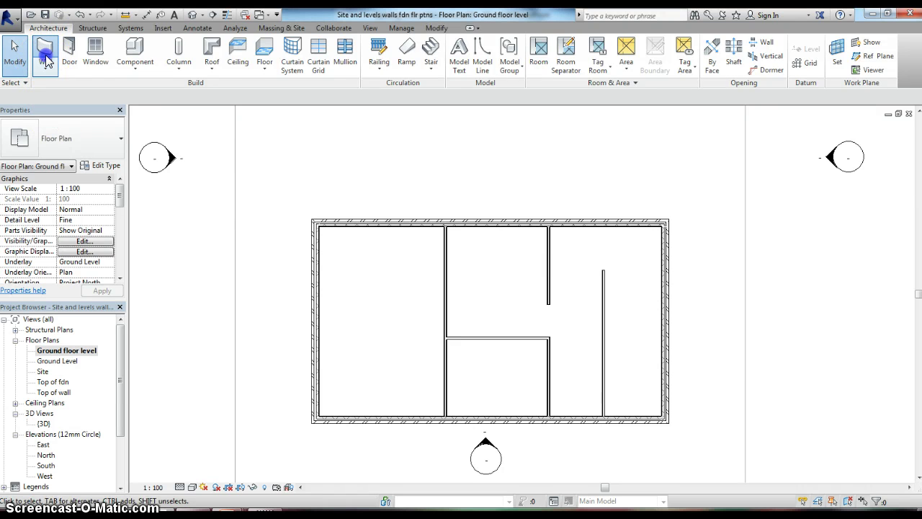
click(46, 57)
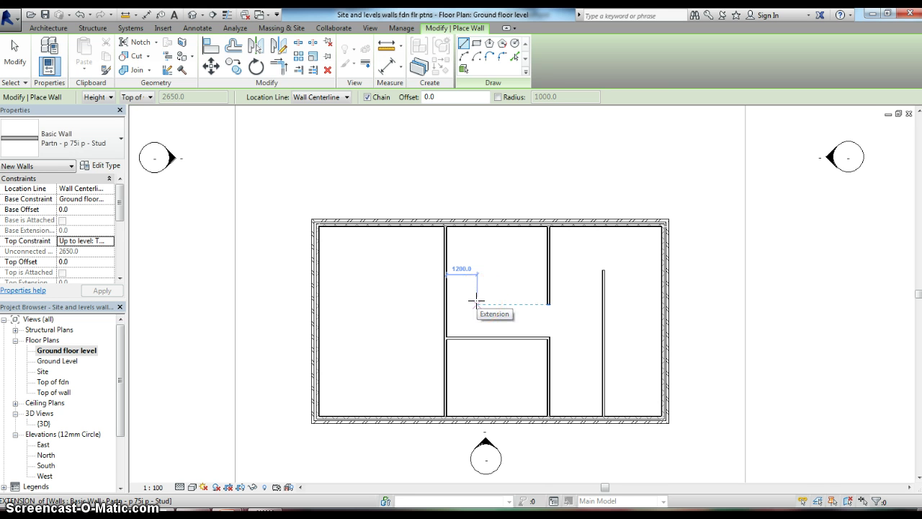
drag(476, 301, 445, 304)
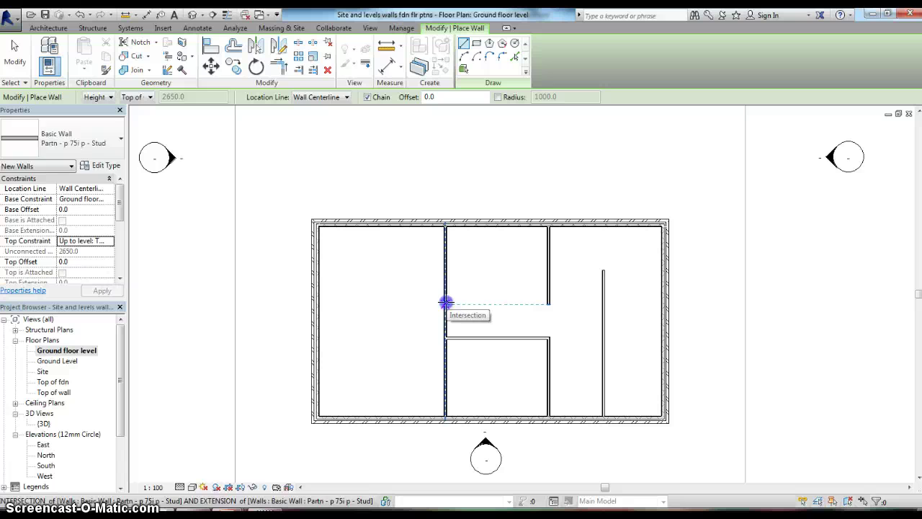
drag(445, 304, 603, 304)
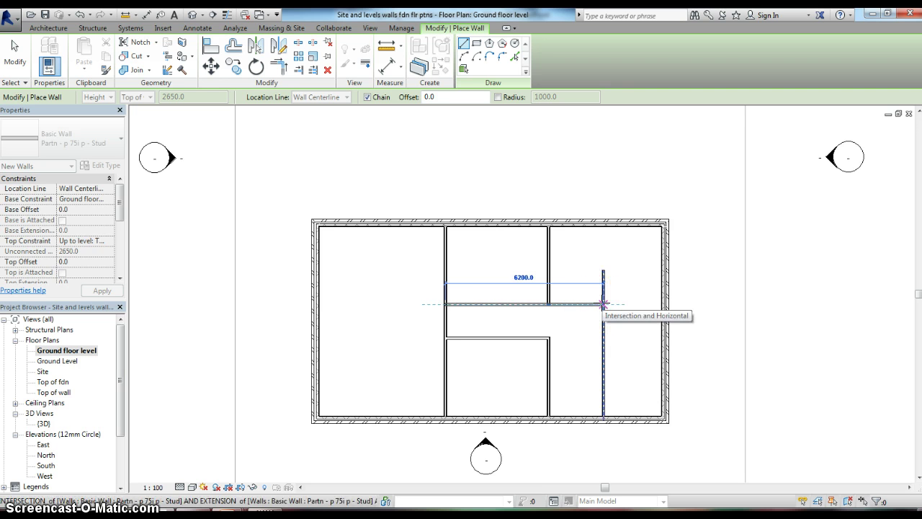
click(603, 305)
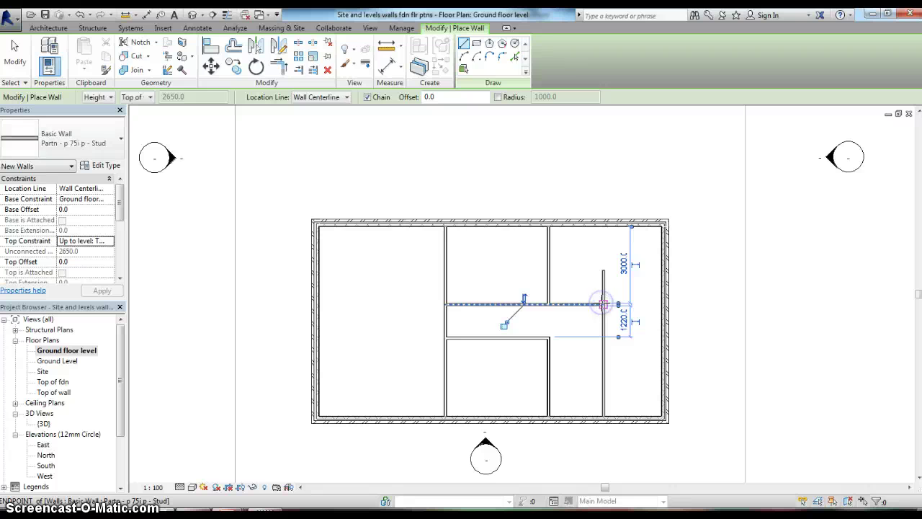
key(Escape)
key(Escape)
click(637, 315)
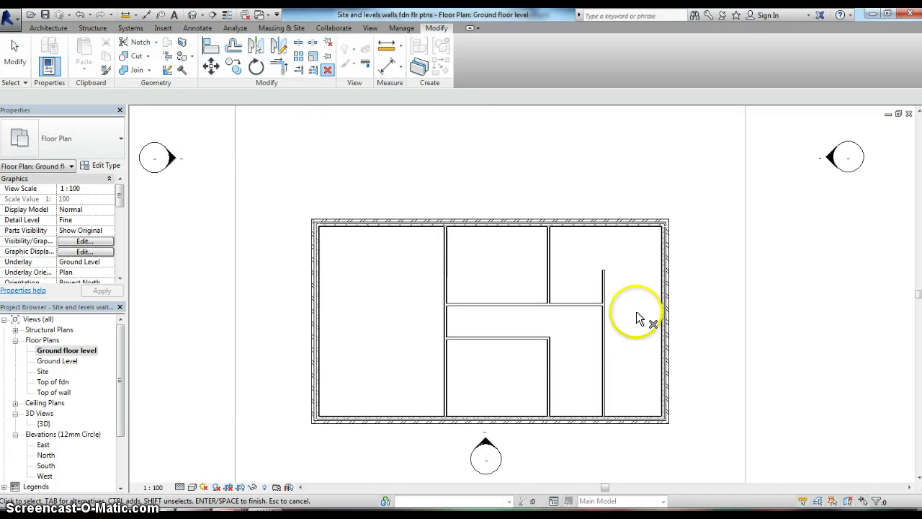
click(605, 339)
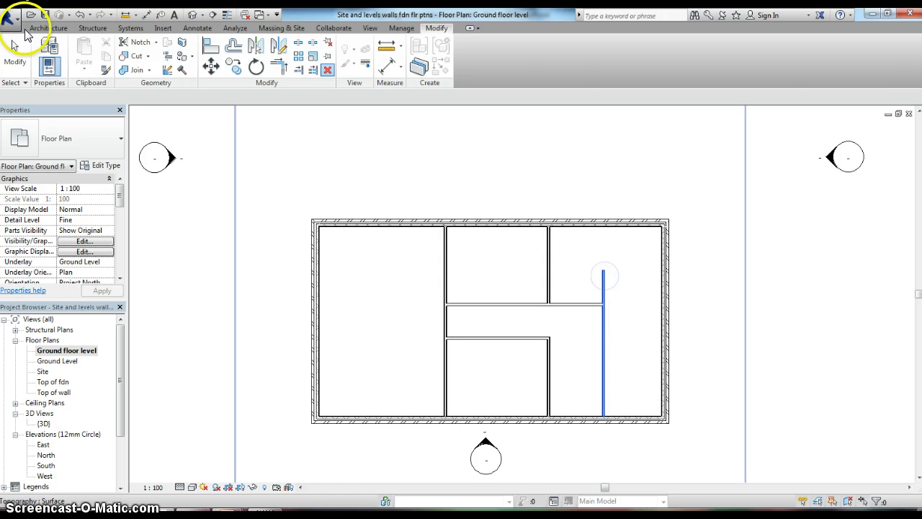
Step: Draw a short wall segment at the top of the right-hand partition
click(49, 28)
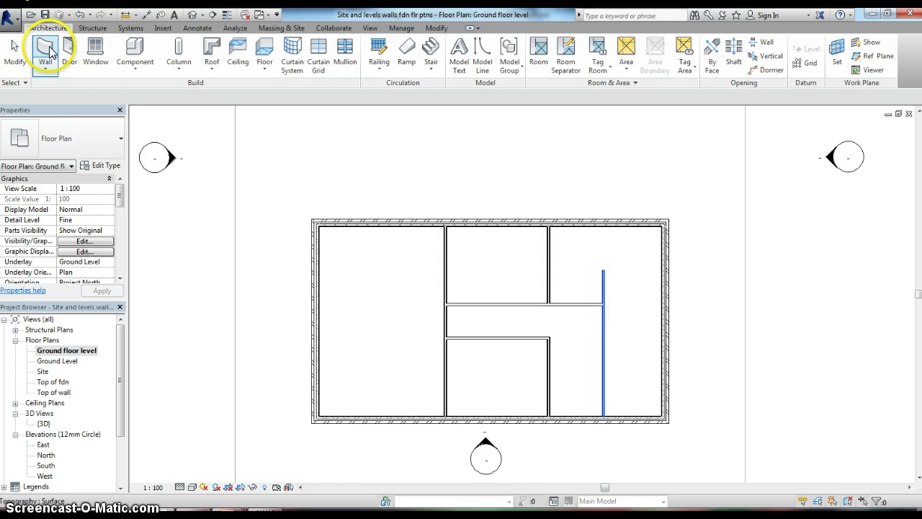
click(41, 46)
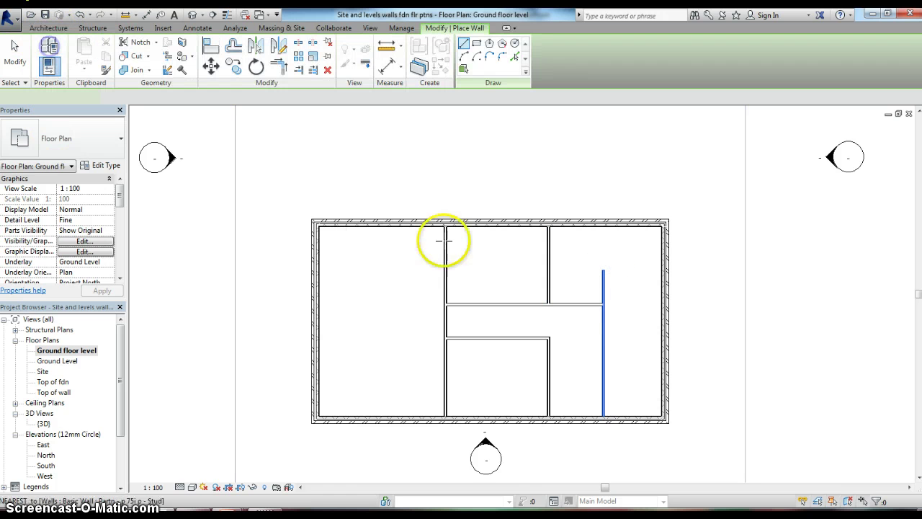
click(603, 271)
click(603, 315)
key(Escape)
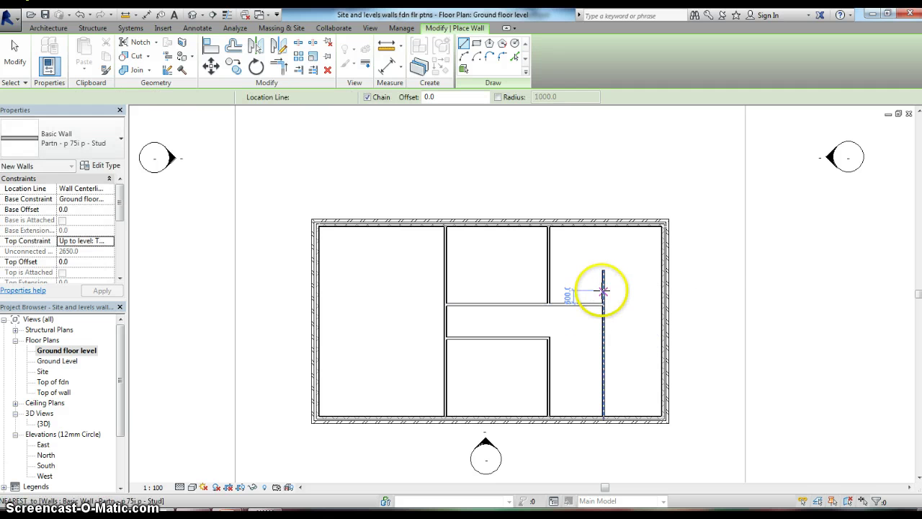
key(Escape)
Step: Drag the right-hand partition's top end down so it ends flush at the corridor wall
click(603, 284)
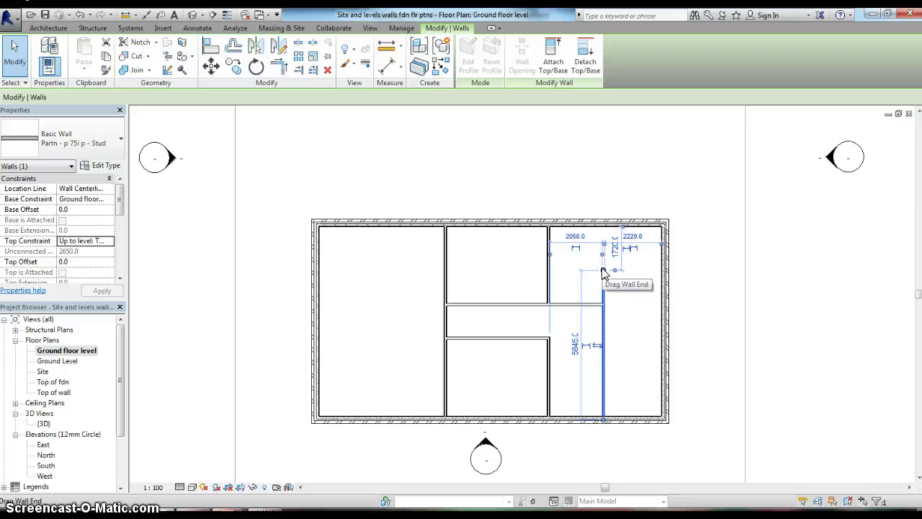
drag(602, 269, 602, 267)
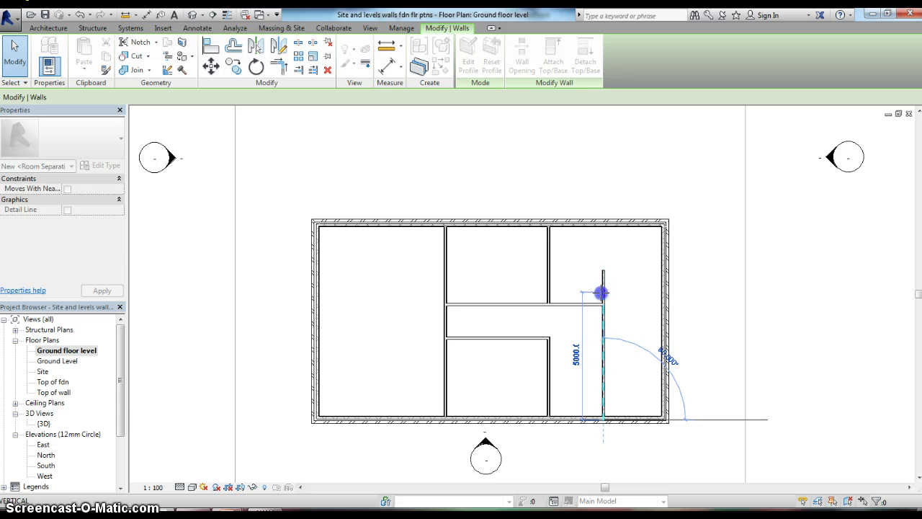
drag(601, 299, 602, 303)
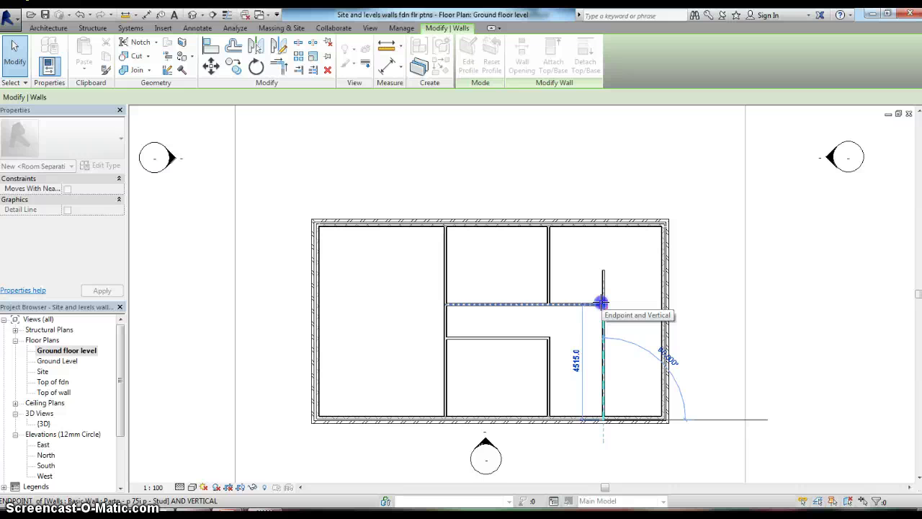
drag(601, 303, 602, 304)
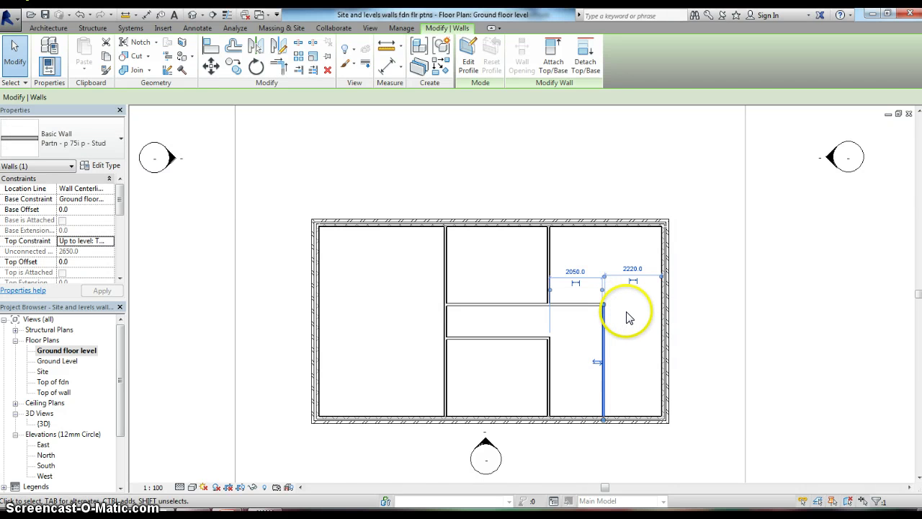
key(w)
key(a)
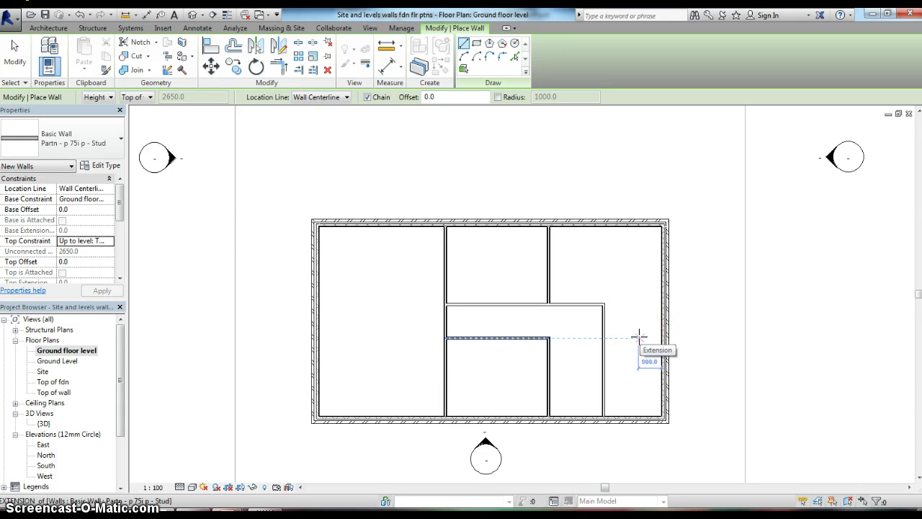
Step: Draw a 2270 mm stud partition from the vertical partition across to the right exterior wall
drag(595, 329, 618, 343)
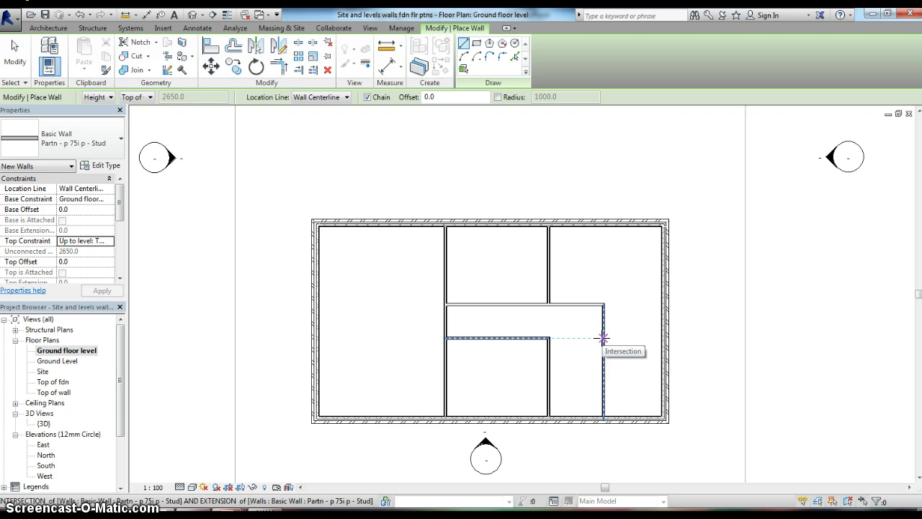
click(604, 338)
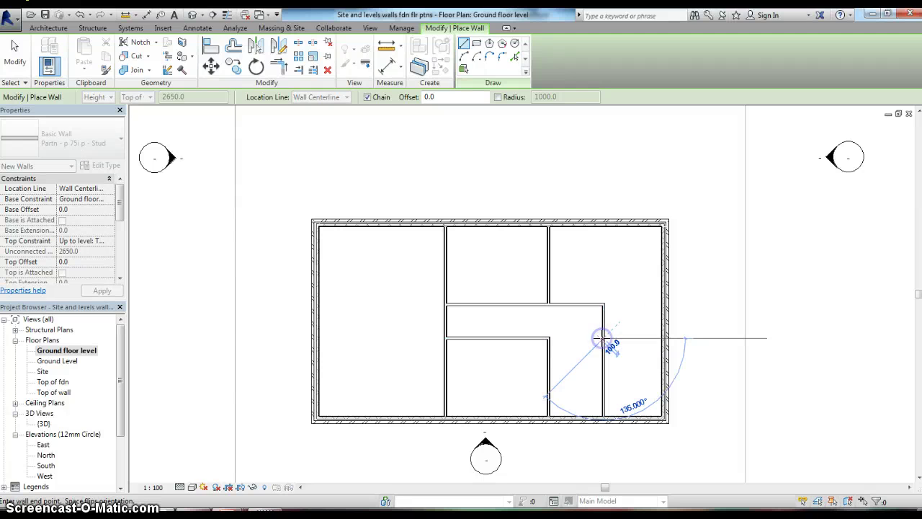
click(661, 337)
key(Escape)
key(Escape)
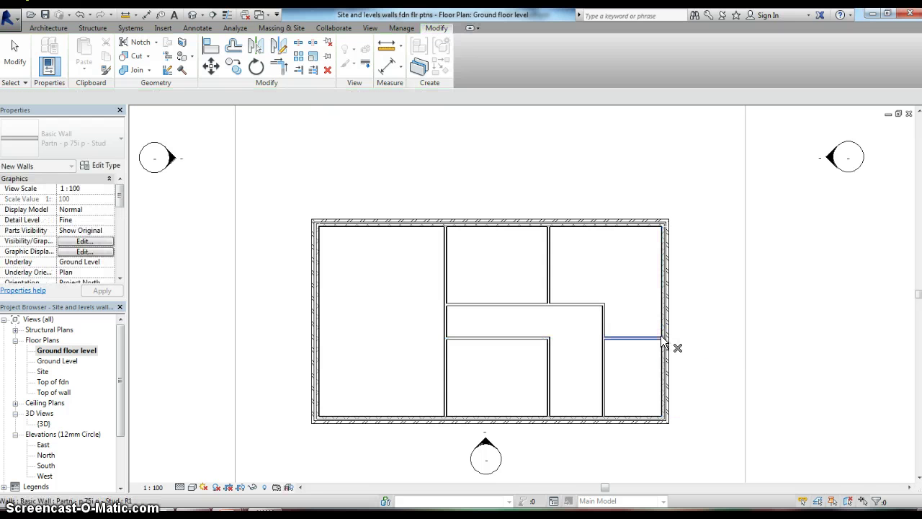
click(551, 347)
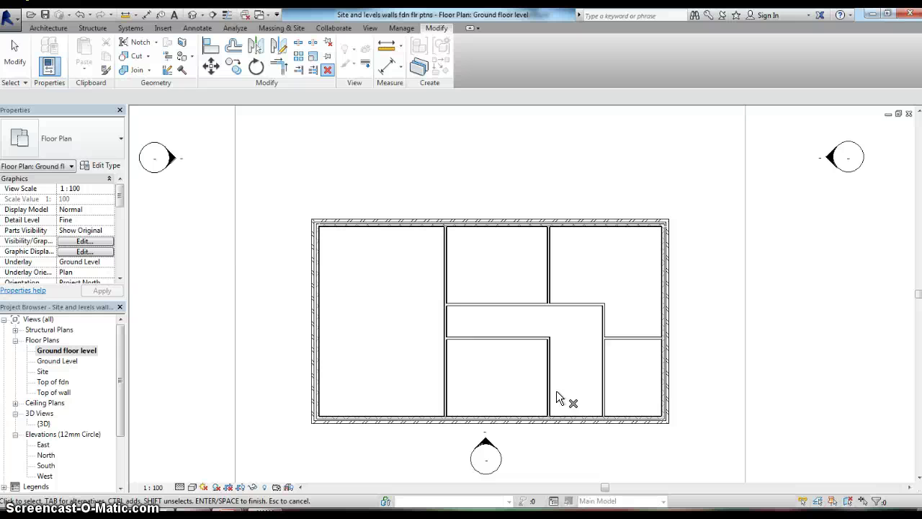
Step: Switch to the {3D} view and orbit the model to see the full-height stud partitions
double_click(44, 424)
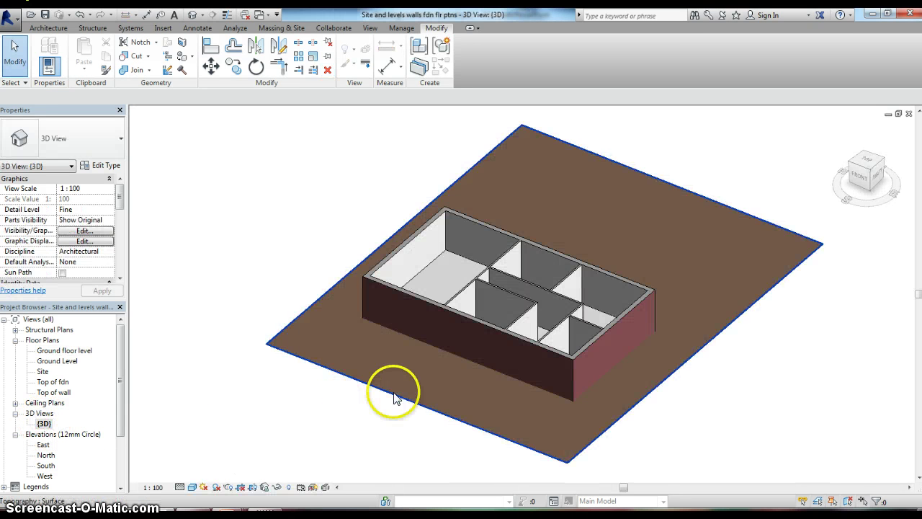
shift+middle_drag(485, 330, 598, 377)
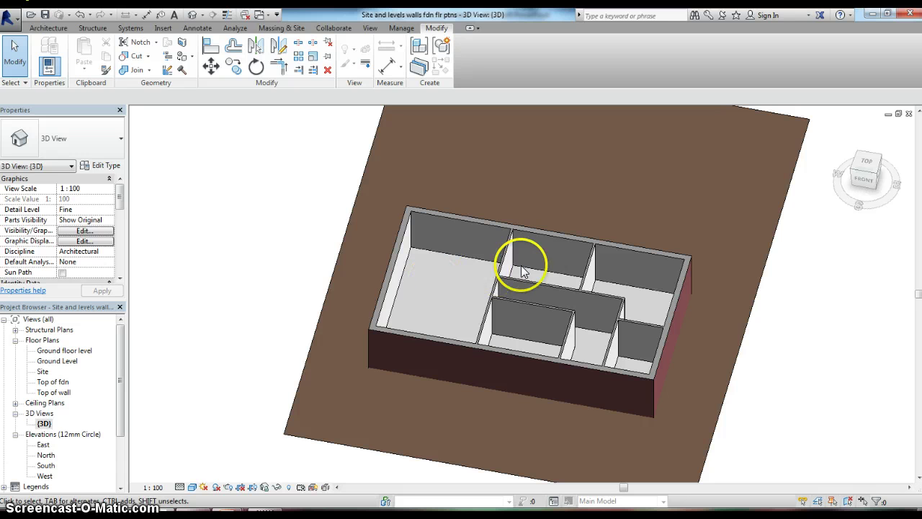
drag(525, 264, 625, 279)
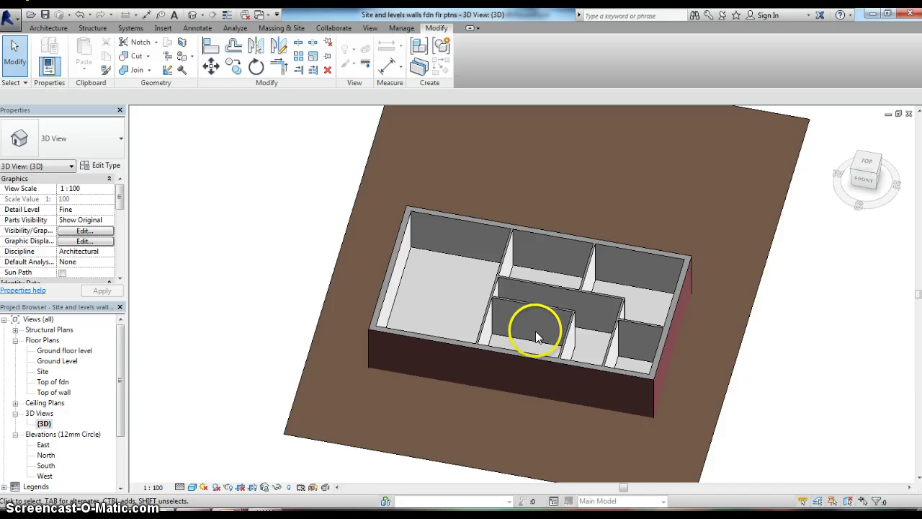
drag(631, 360, 552, 295)
drag(587, 334, 554, 374)
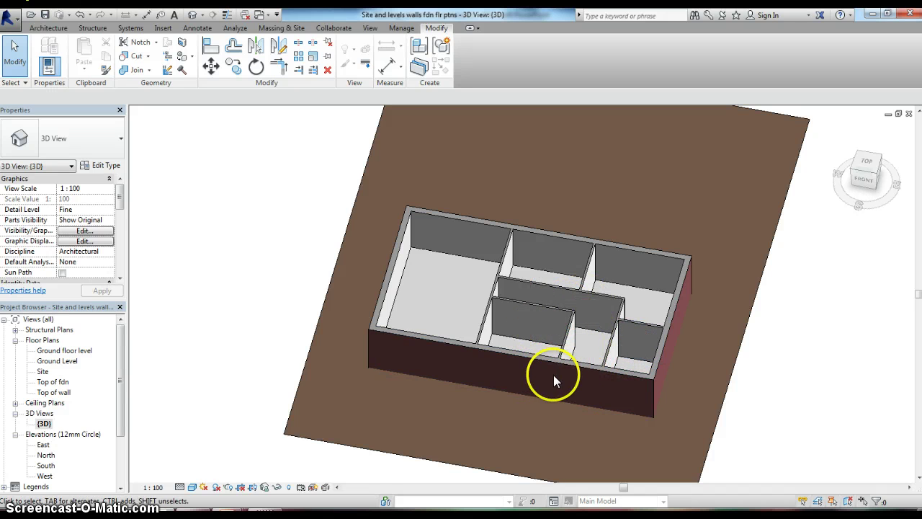
drag(670, 363, 549, 363)
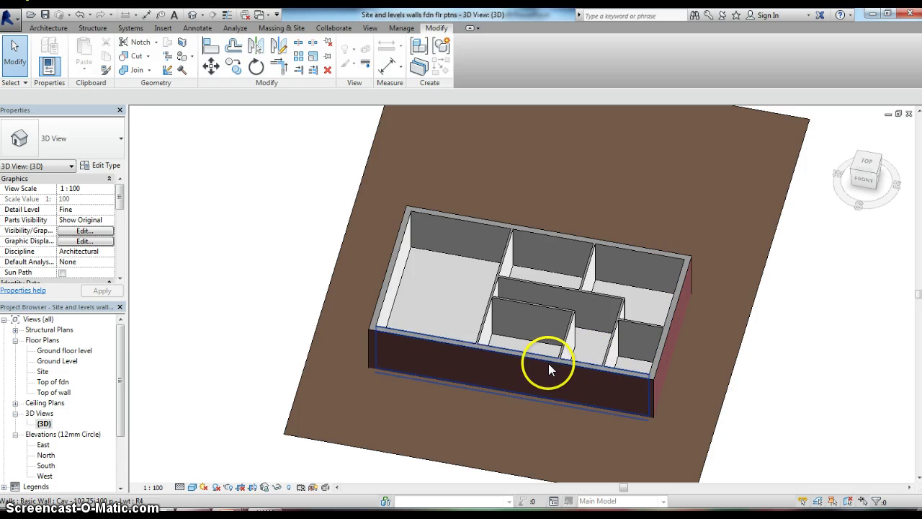
shift+middle_drag(554, 340, 520, 344)
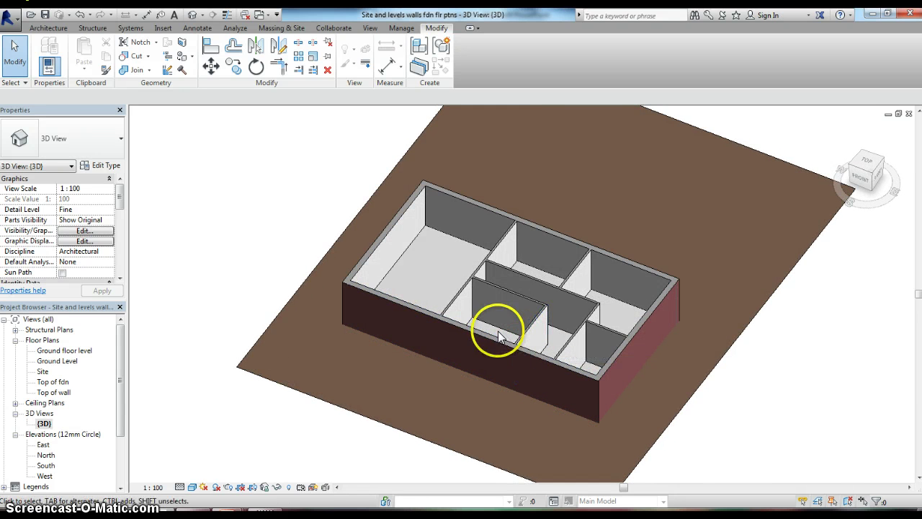